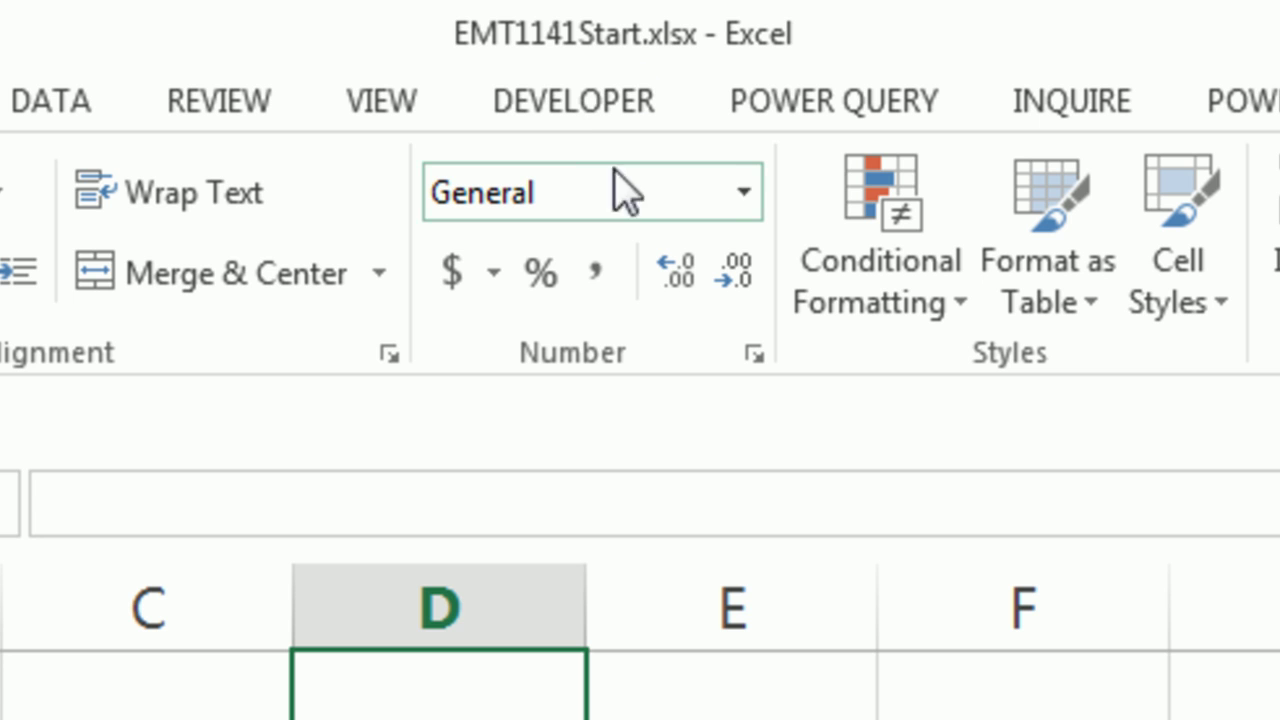
Switch between Access and Excel, then select header cells A1 and B1 in Excel
{"action": "key", "text": "alt+Tab"}
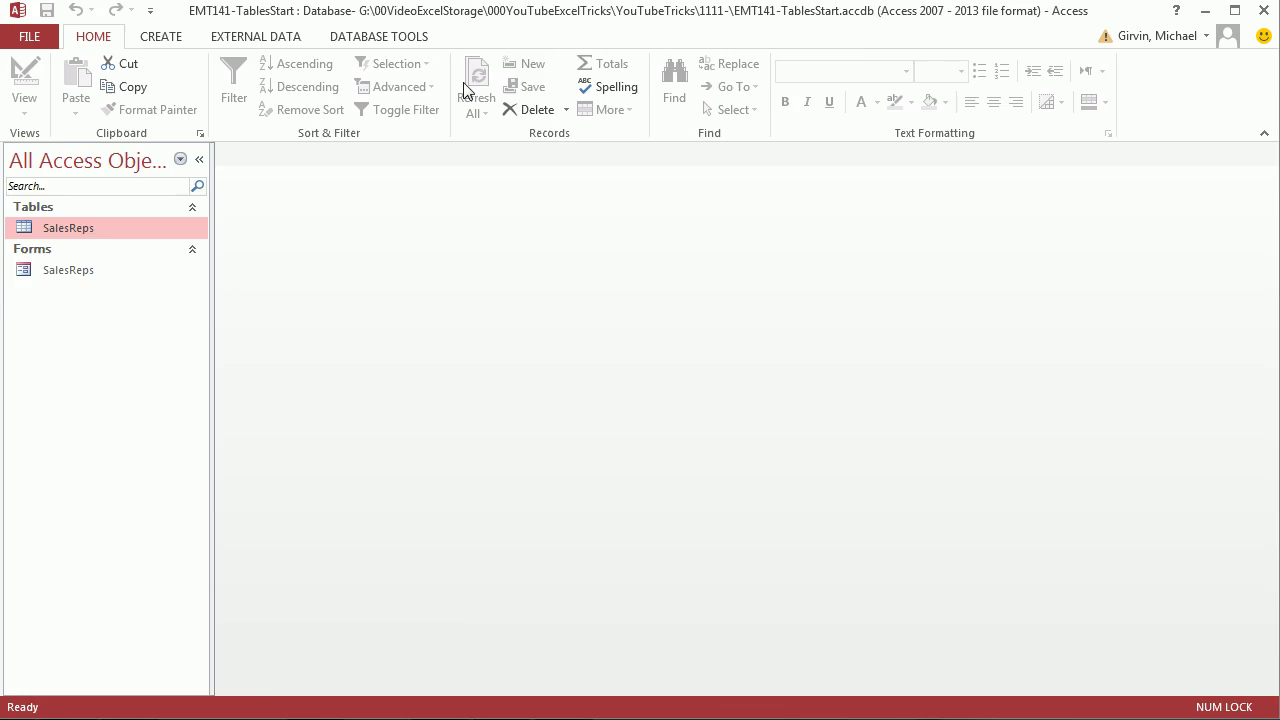
{"action": "key", "text": "alt+Tab"}
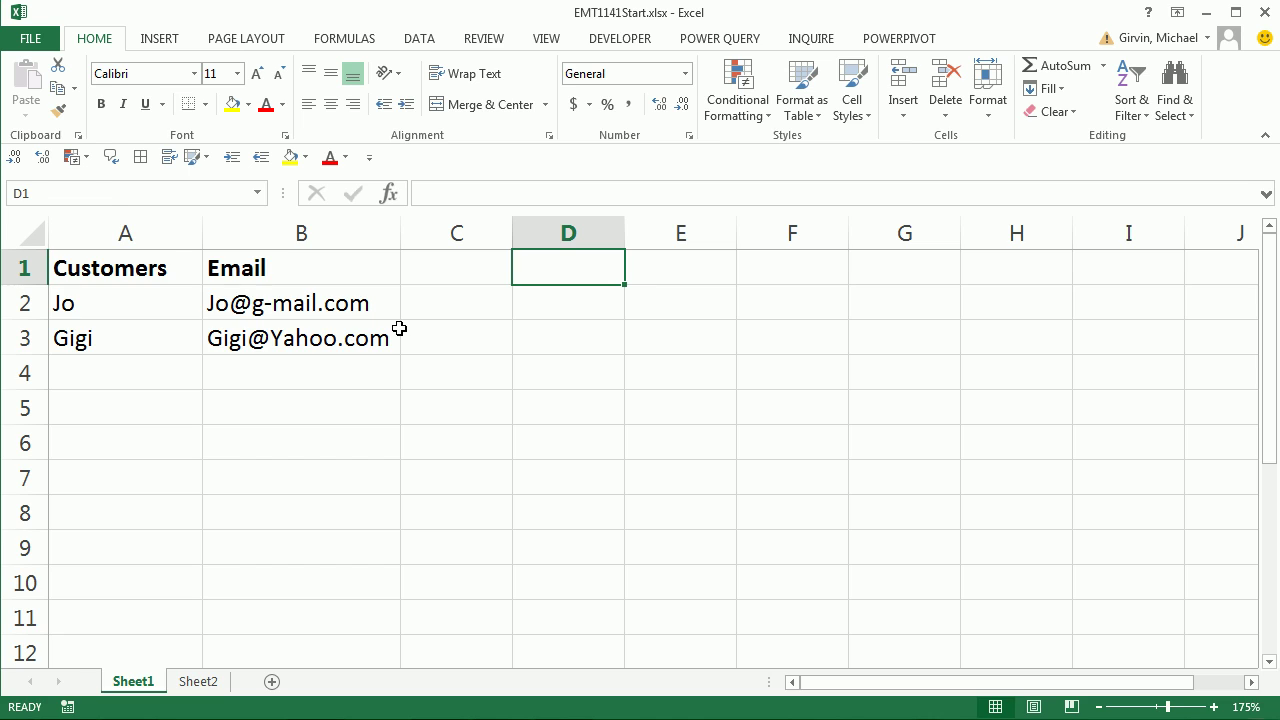
{"action": "key", "text": "alt+Tab"}
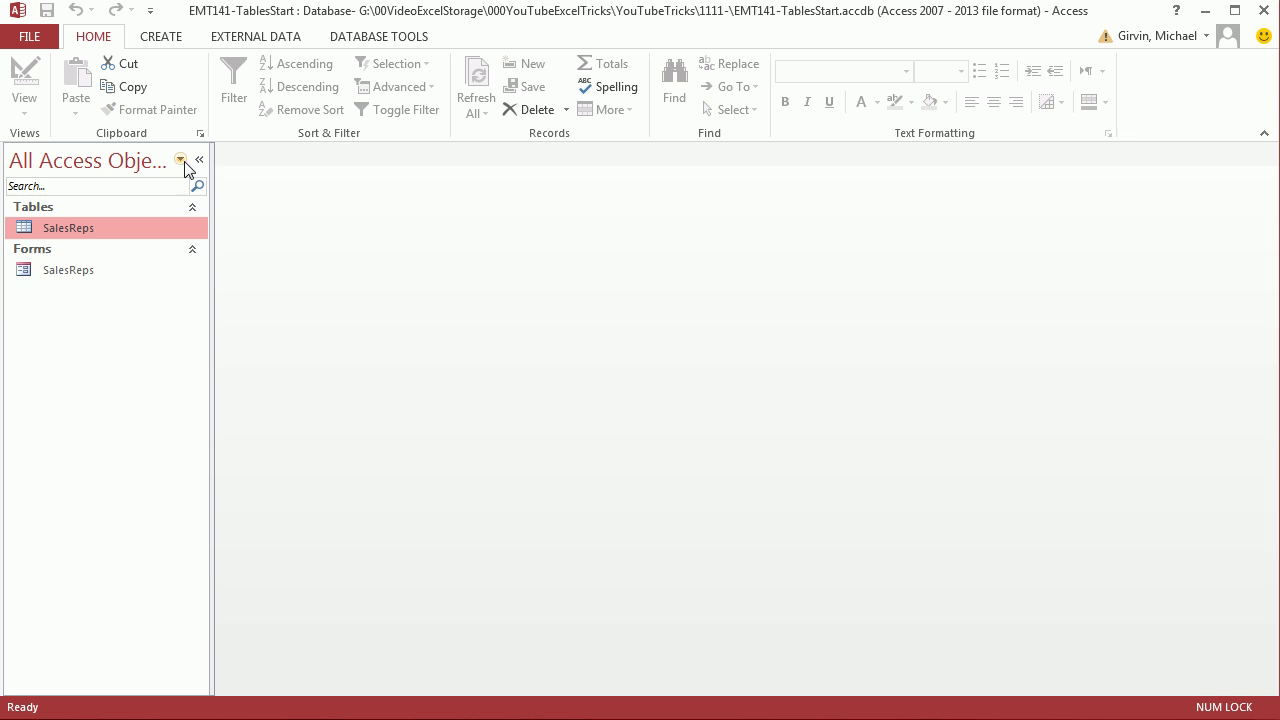
{"action": "key", "text": "alt+Tab"}
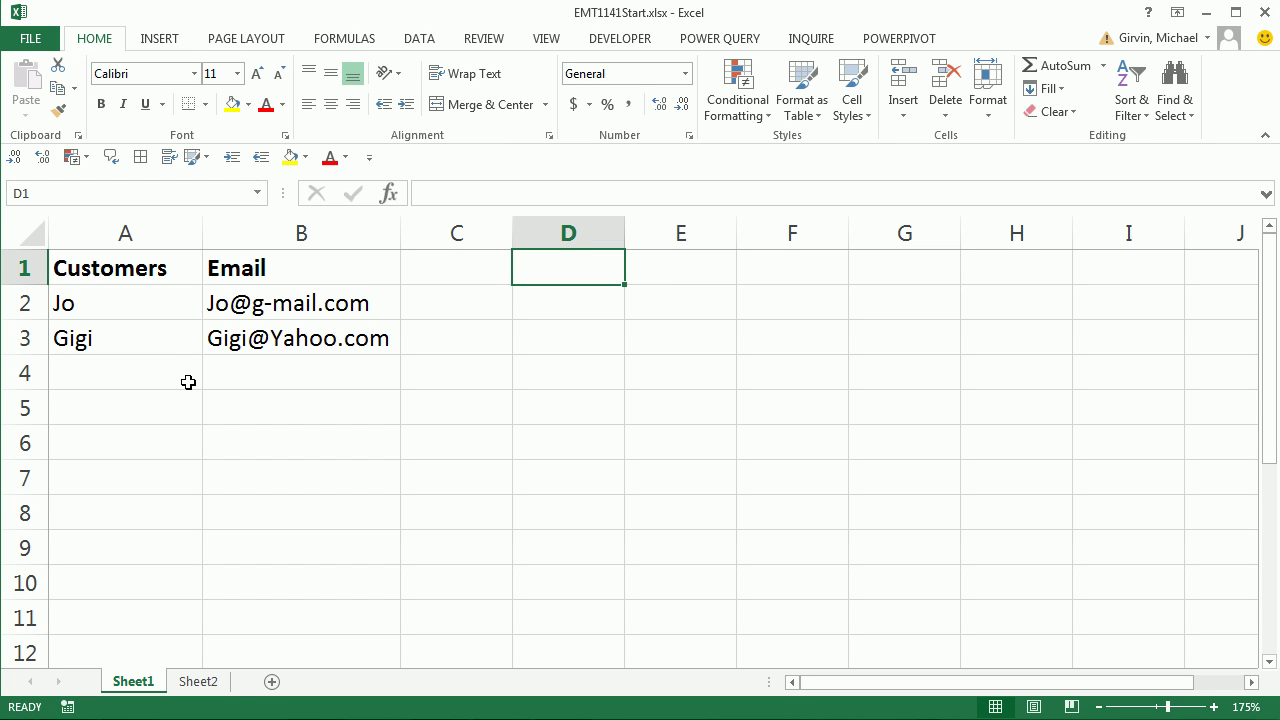
{"action": "left_click", "coordinate": [118, 270]}
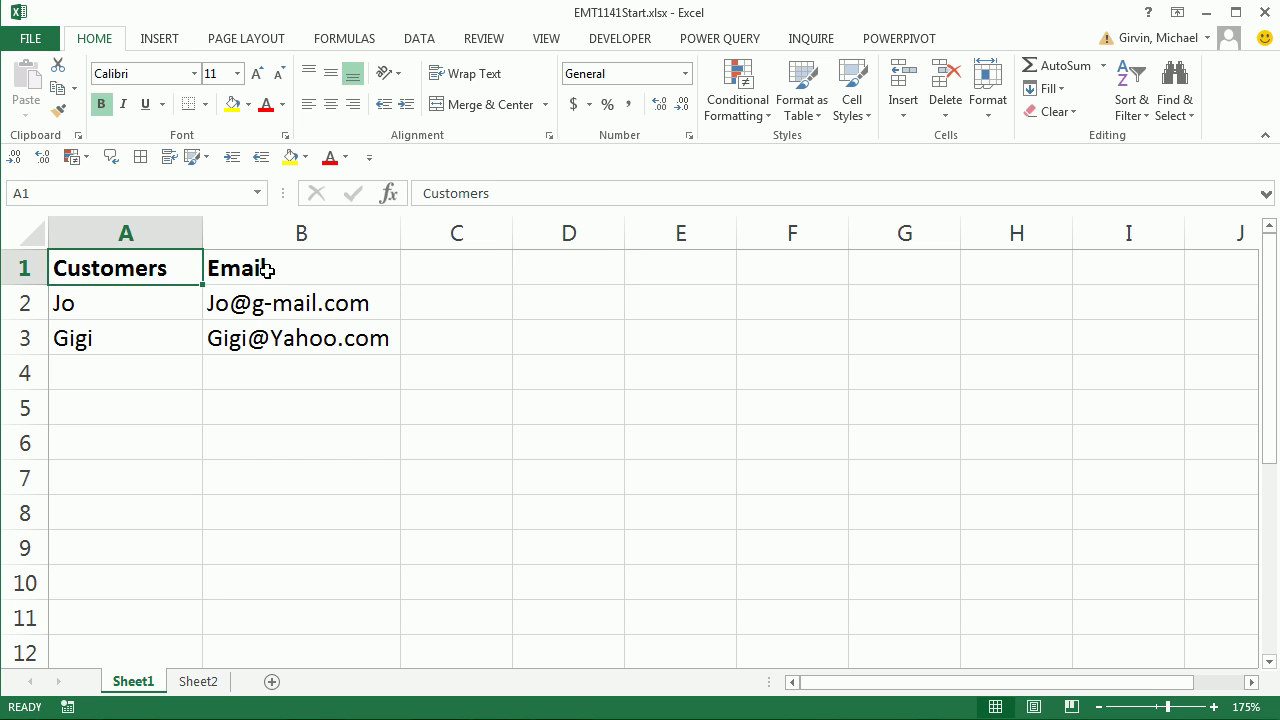
{"action": "left_click", "coordinate": [266, 270]}
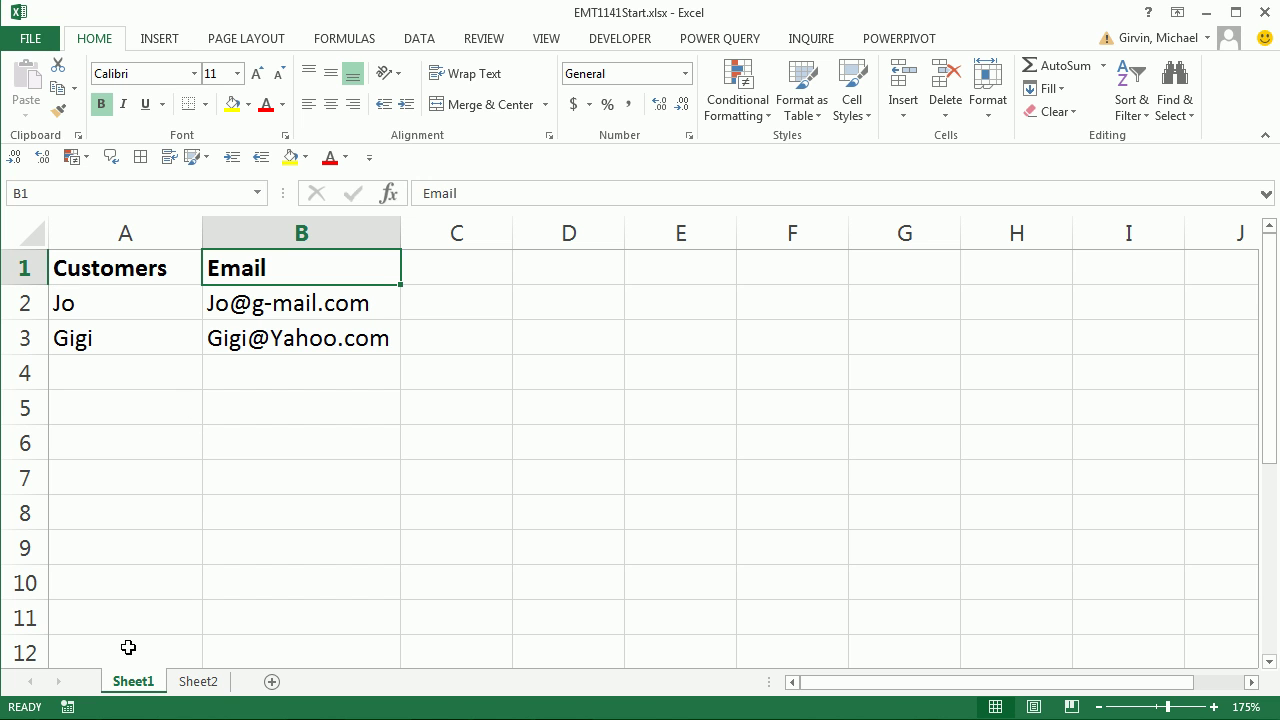
Rename the Sheet1 worksheet tab to Customers
{"action": "double_click", "coordinate": [123, 681]}
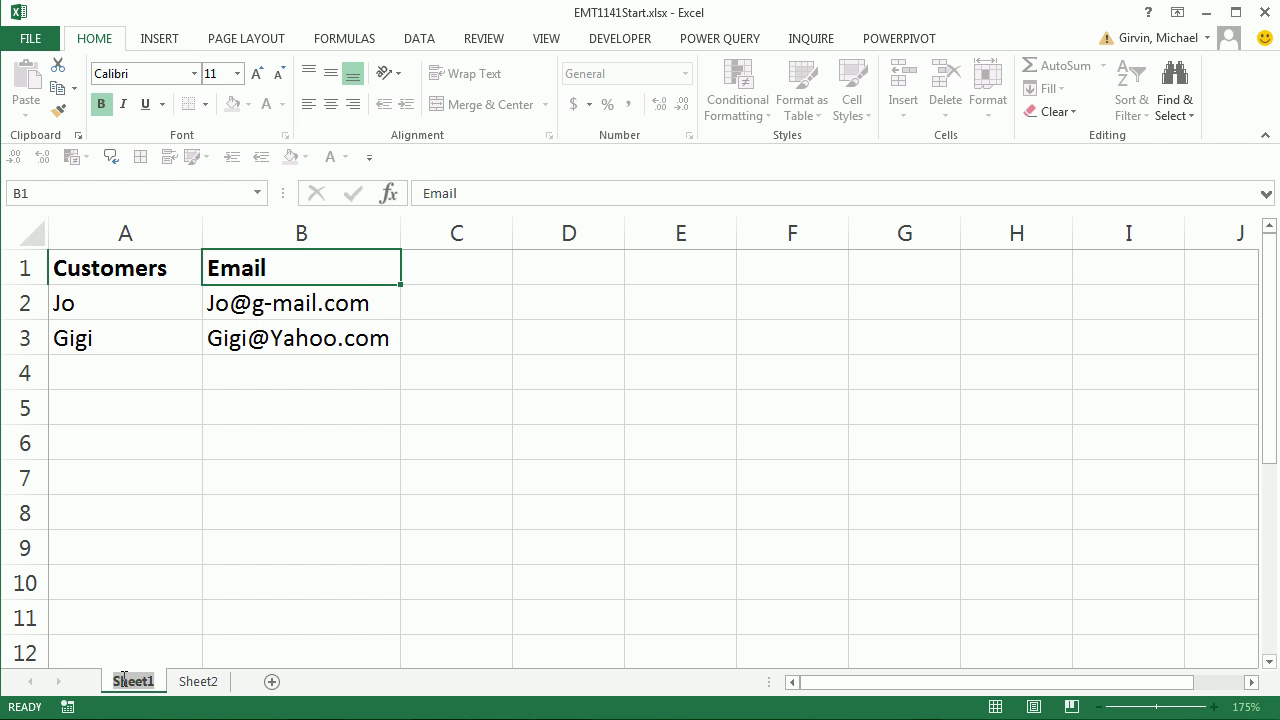
{"action": "type", "text": "Cust"}
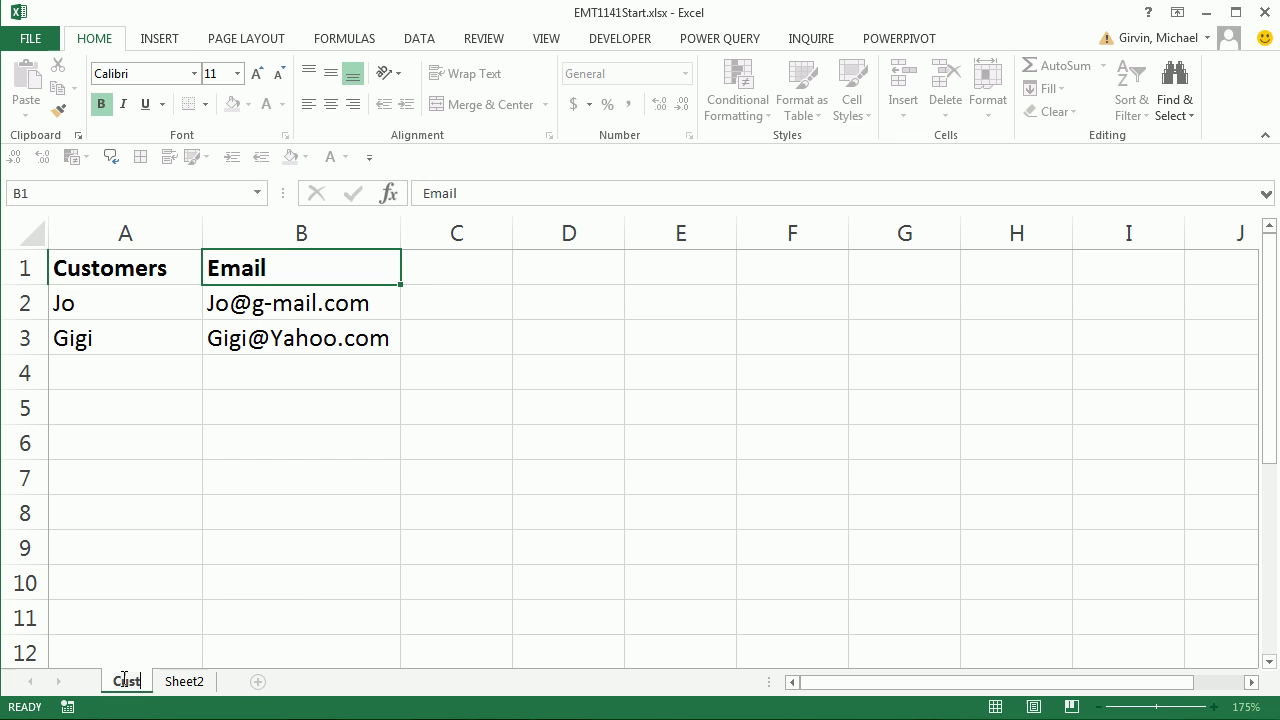
{"action": "type", "text": "omers"}
{"action": "key", "text": "Return"}
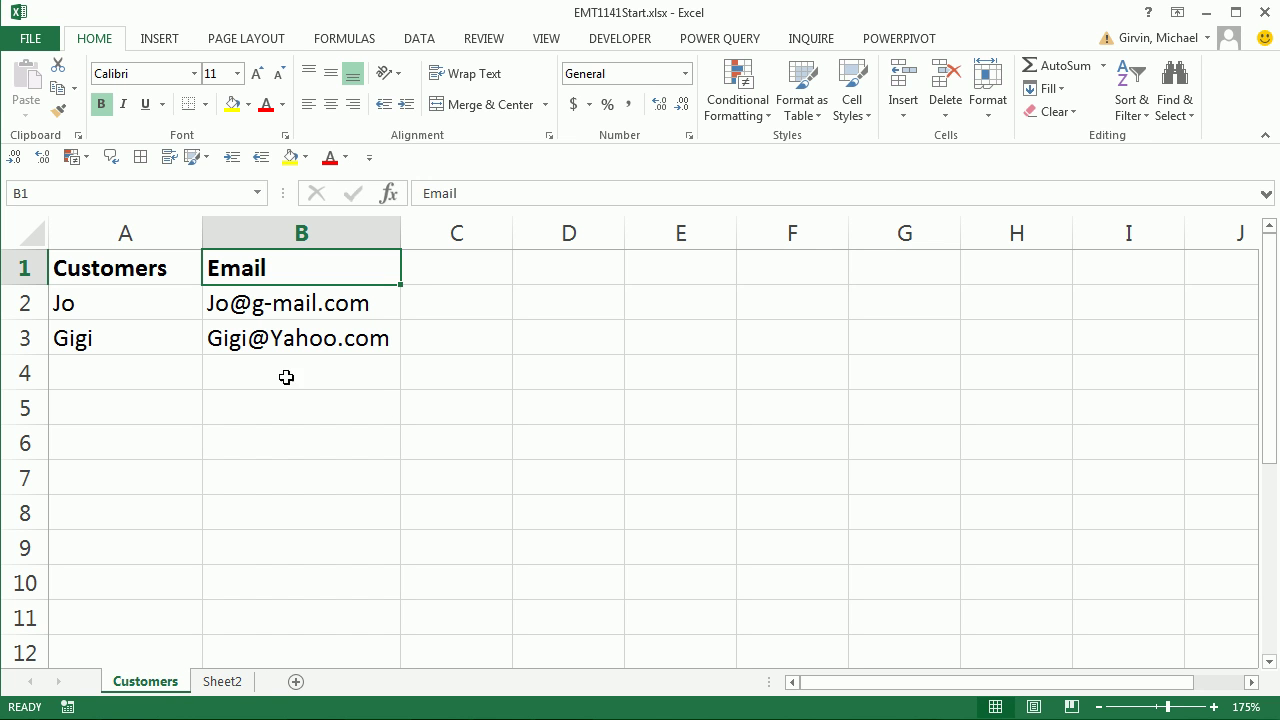
Select cells A1, B3, B2 and B1 of the customer list
{"action": "left_click", "coordinate": [128, 273]}
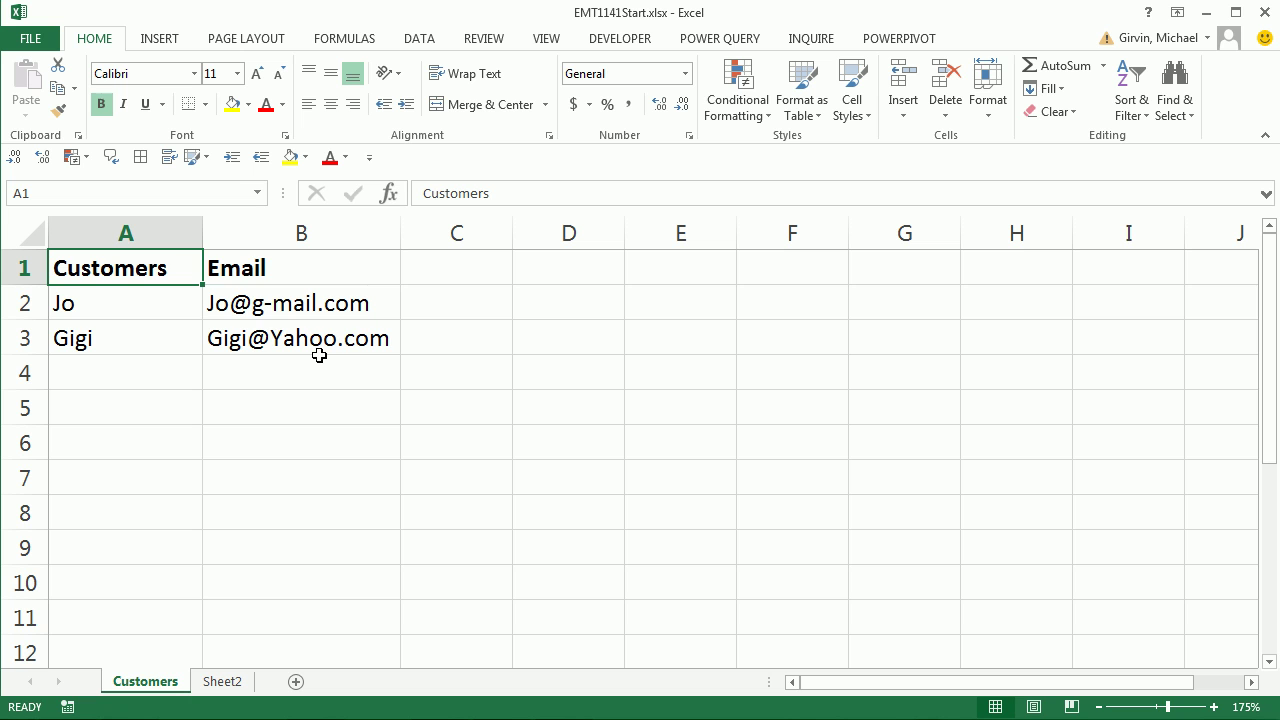
{"action": "left_click", "coordinate": [528, 456]}
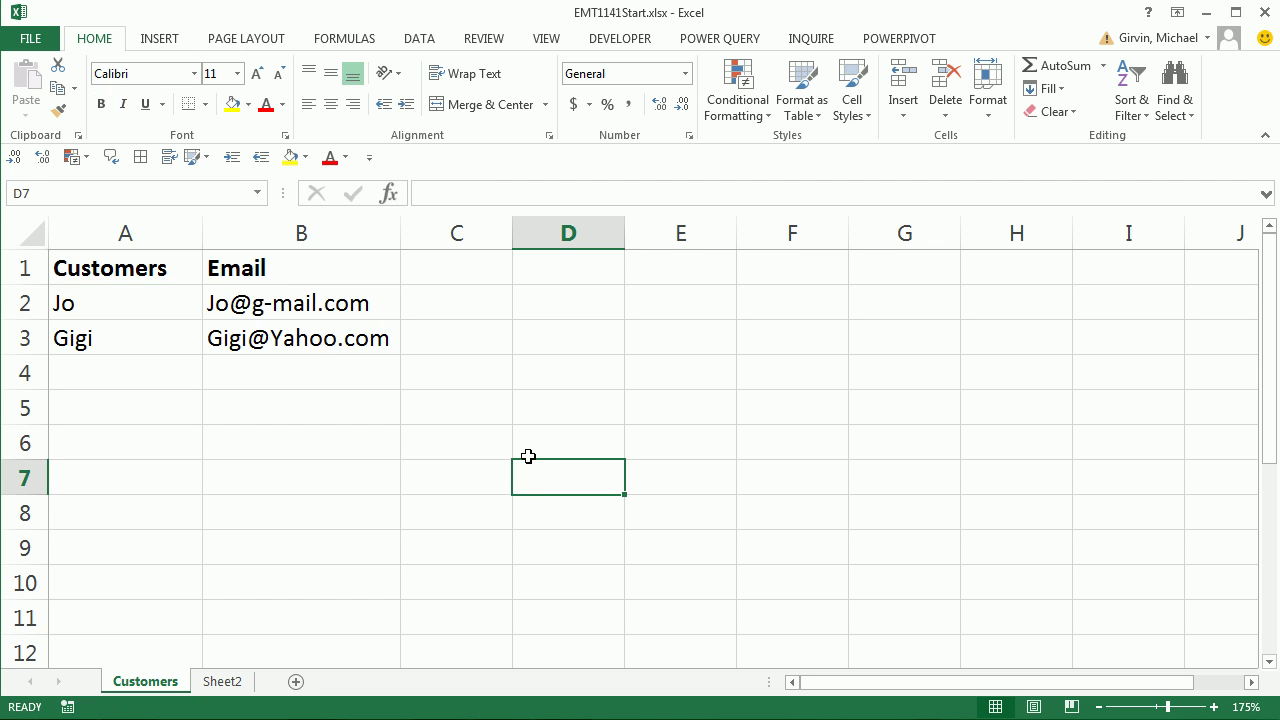
{"action": "left_click", "coordinate": [381, 342]}
{"action": "left_click", "coordinate": [322, 306]}
{"action": "left_click", "coordinate": [274, 272]}
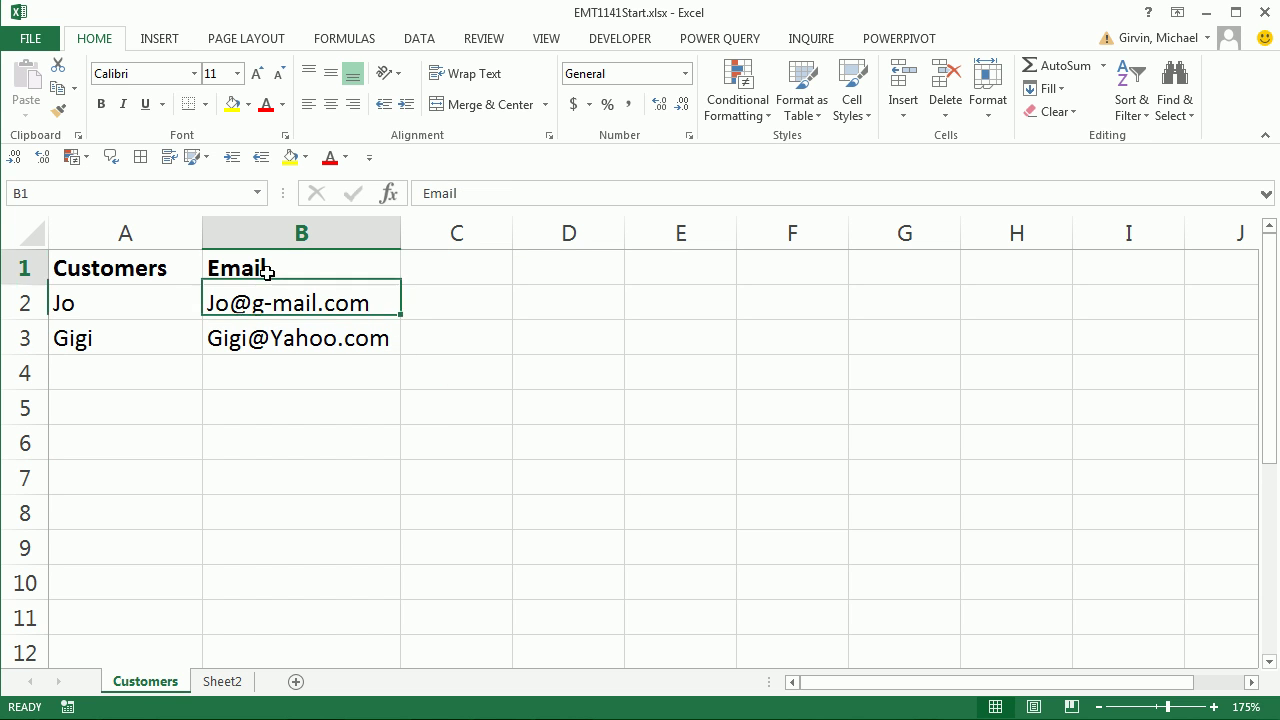
Convert the A1:B3 customer list into a table and name it Customers
{"action": "key", "text": "ctrl+t"}
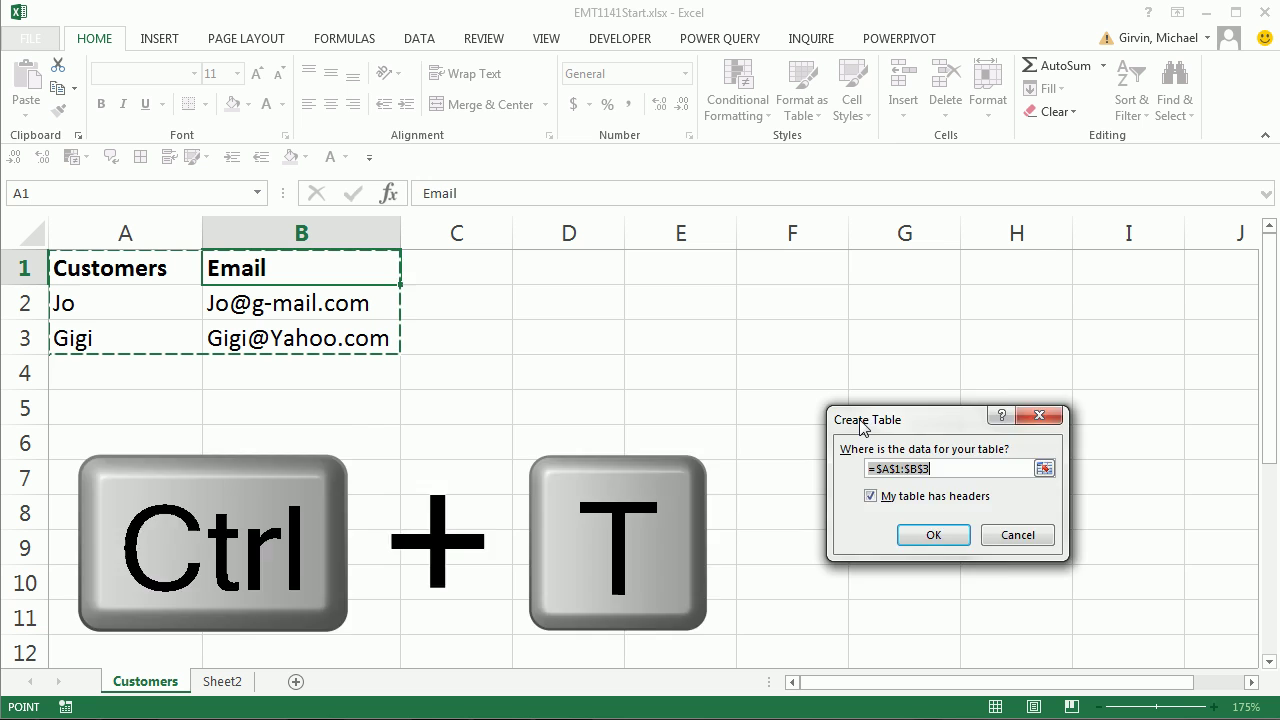
{"action": "left_click_drag", "start_coordinate": [908, 428], "coordinate": [515, 298]}
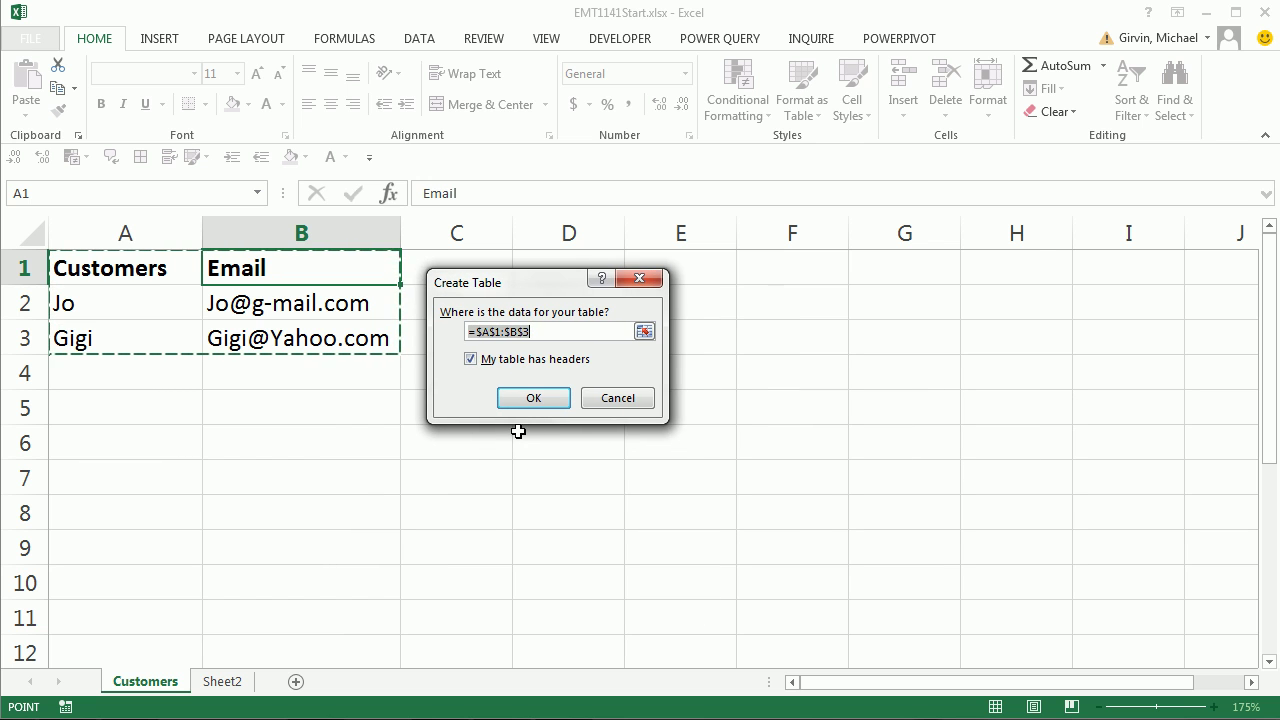
{"action": "key", "text": "Return"}
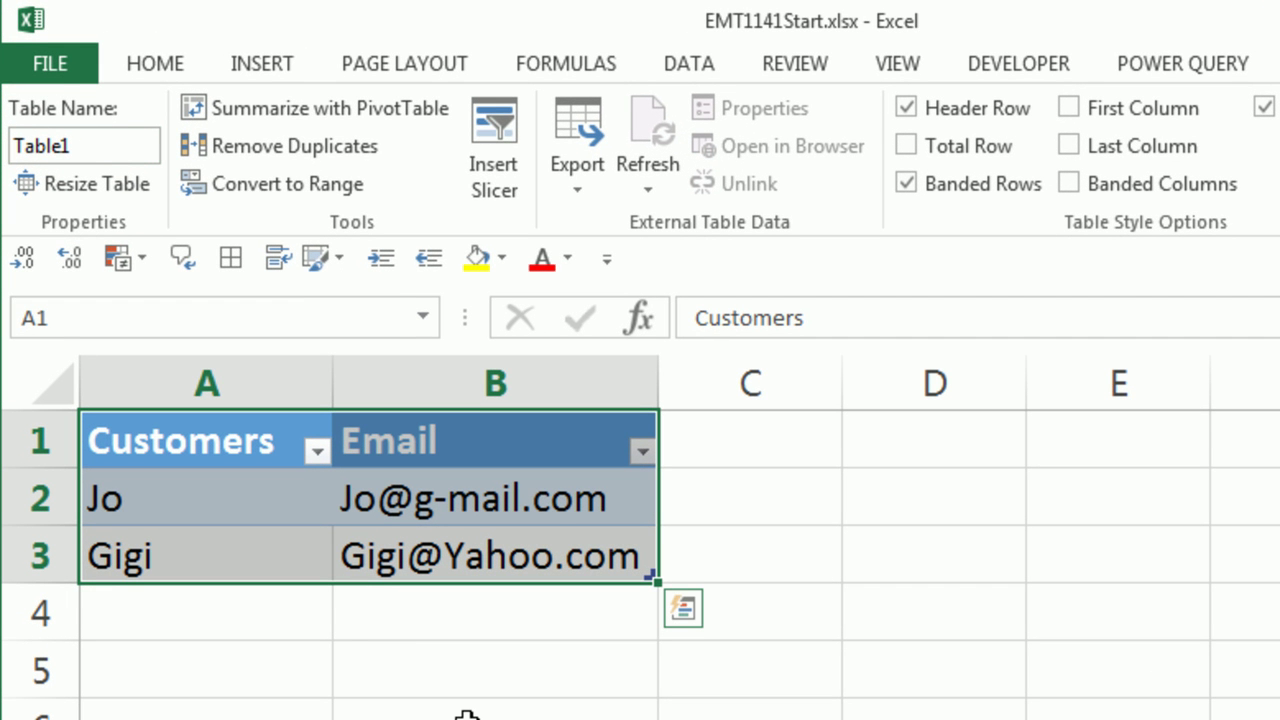
{"action": "key", "text": "alt"}
{"action": "key", "text": "j"}
{"action": "key", "text": "t"}
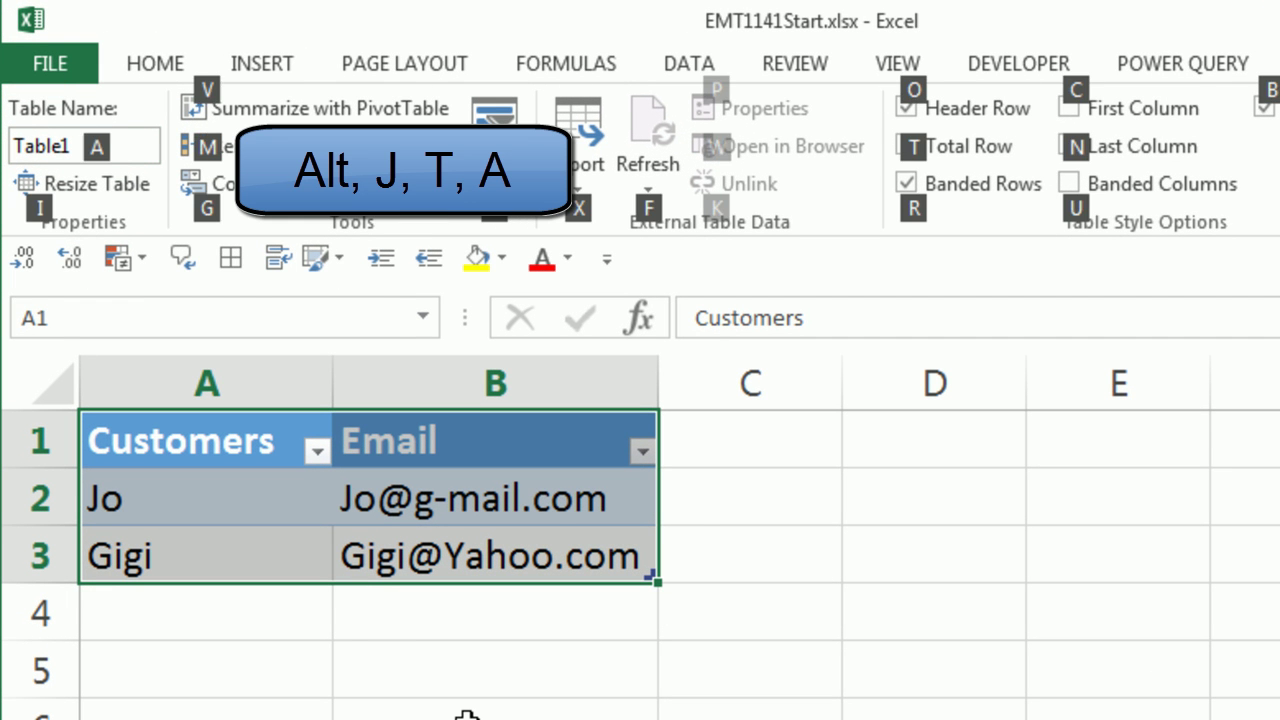
{"action": "key", "text": "a"}
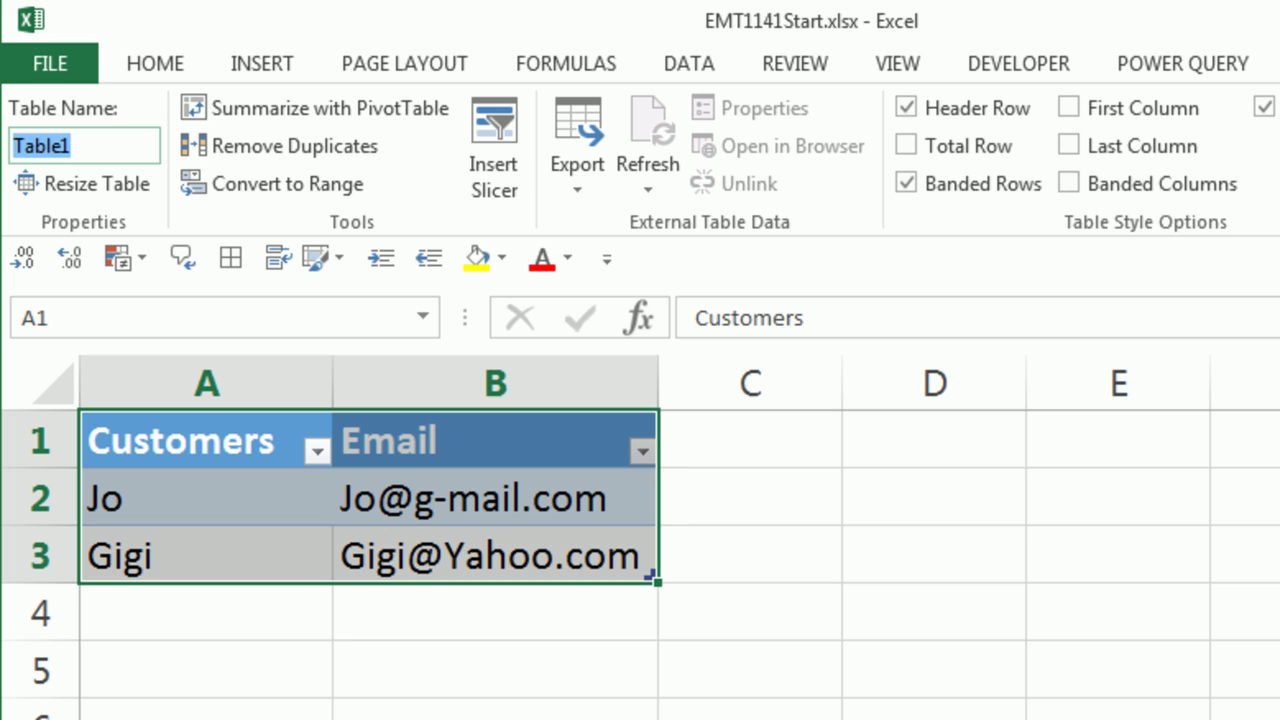
{"action": "type", "text": "Customers"}
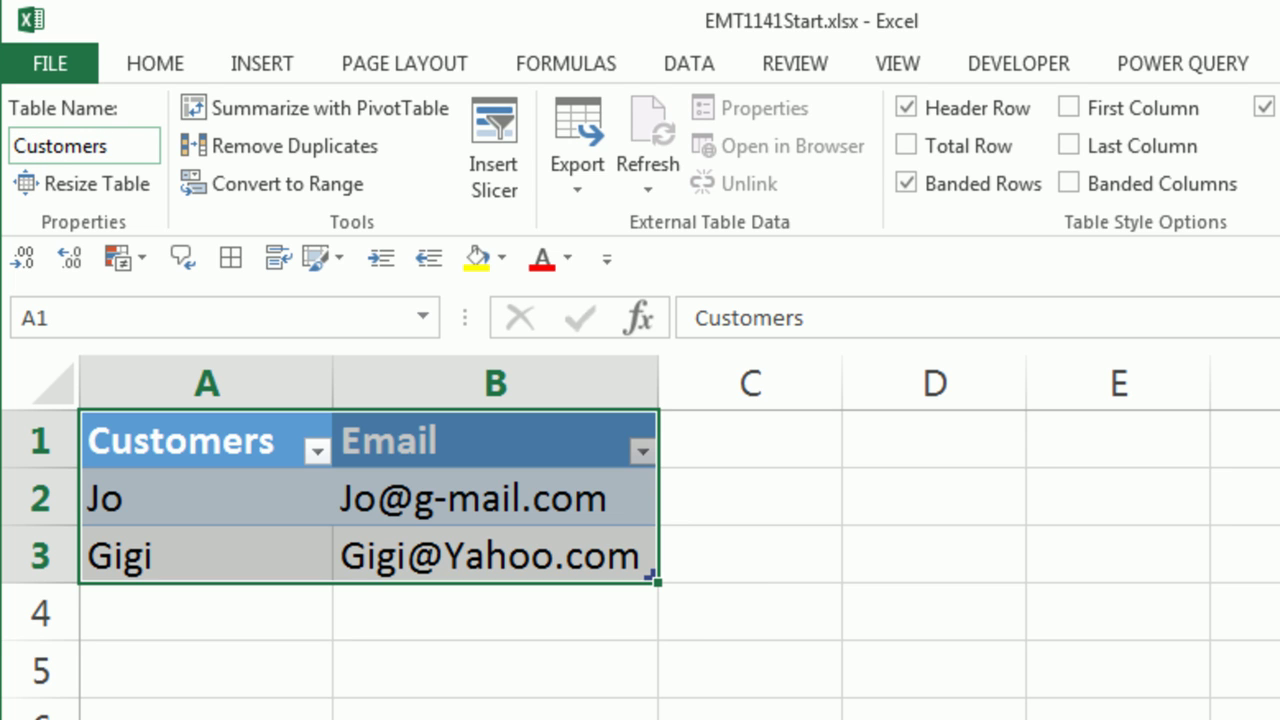
{"action": "key", "text": "Return"}
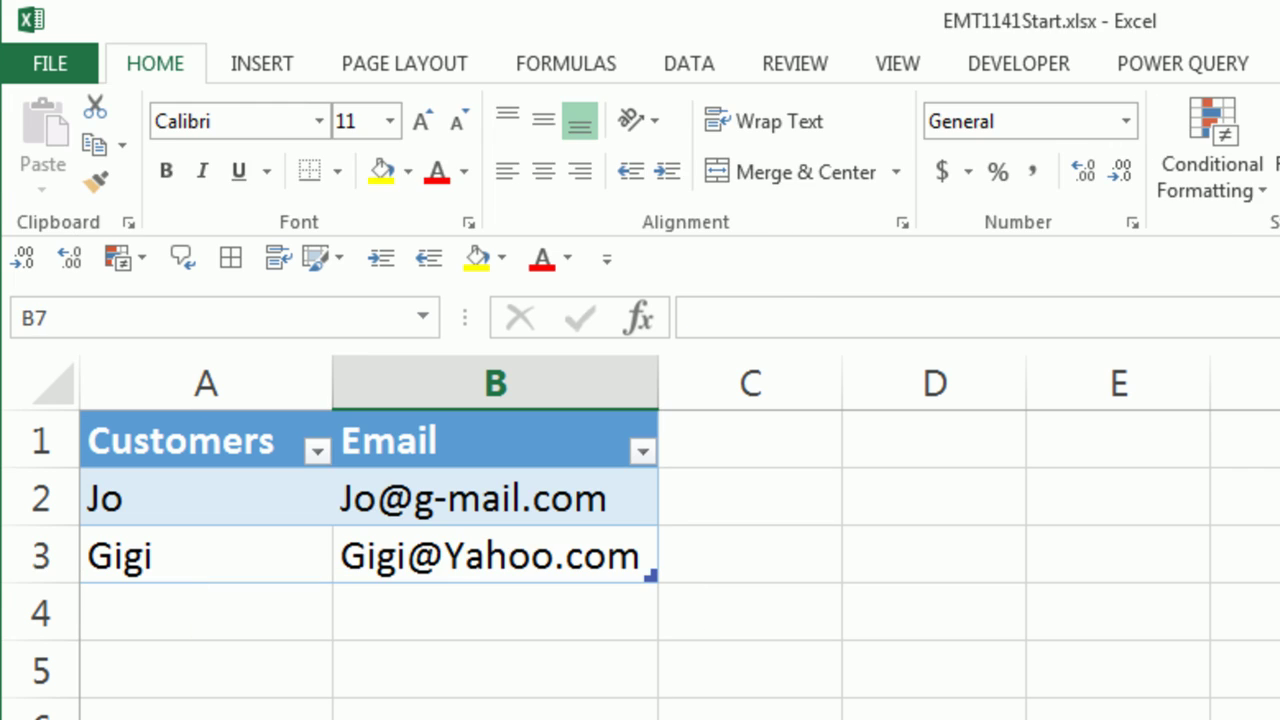
Save the workbook and close Excel, returning to Access
{"action": "left_click", "coordinate": [438, 552]}
{"action": "key", "text": "ctrl+s"}
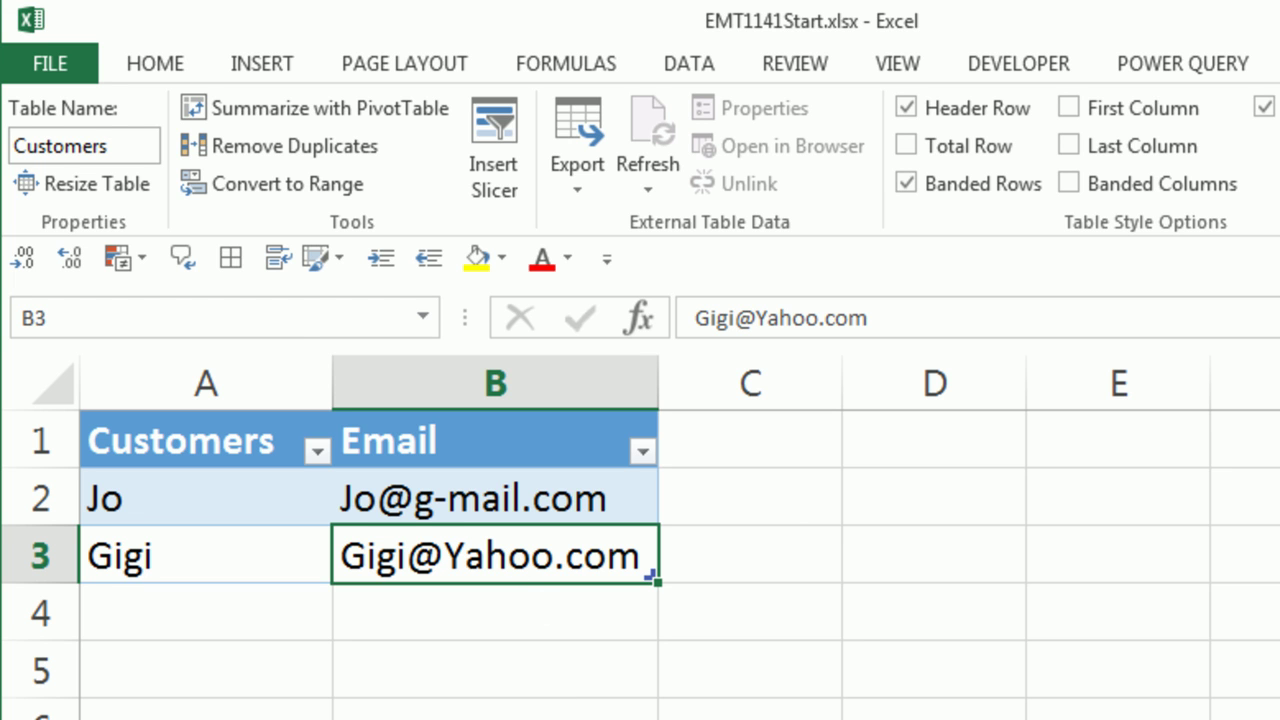
{"action": "key", "text": "alt+F4"}
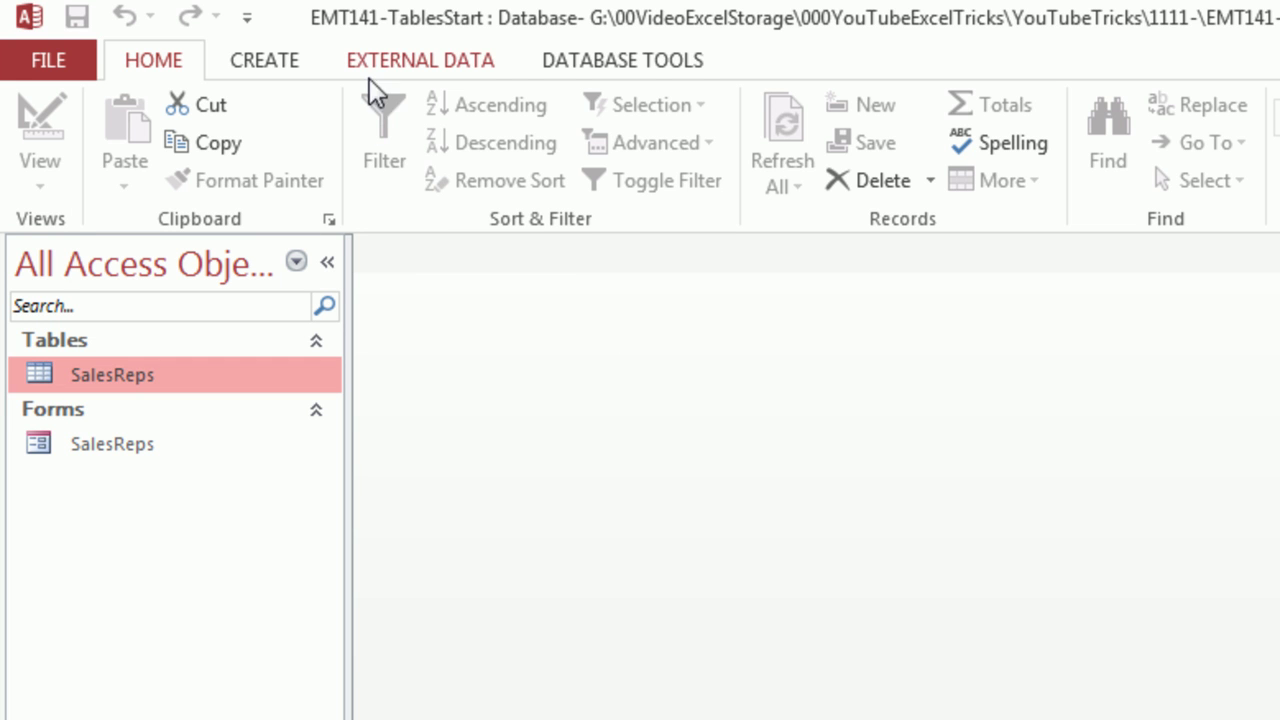
Choose EMT1141Start.xlsx as the Excel source and link to it as a linked table rather than importing
{"action": "left_click", "coordinate": [392, 65]}
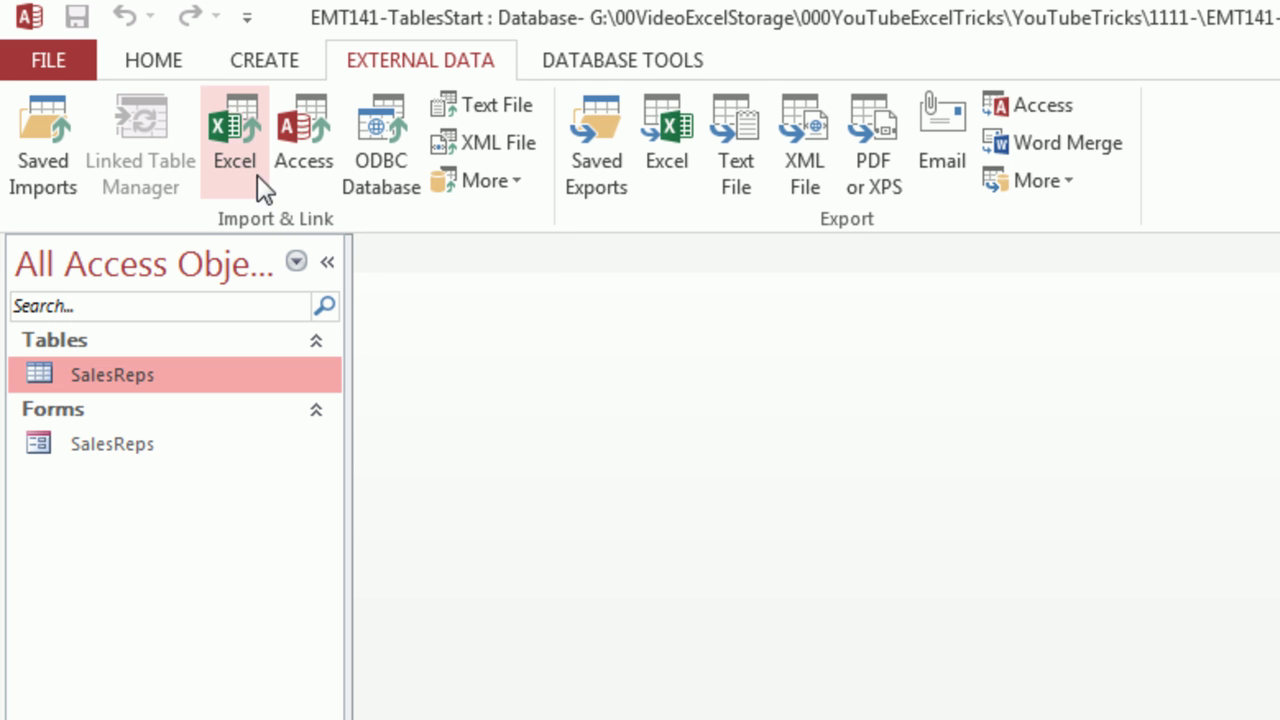
{"action": "left_click", "coordinate": [236, 122]}
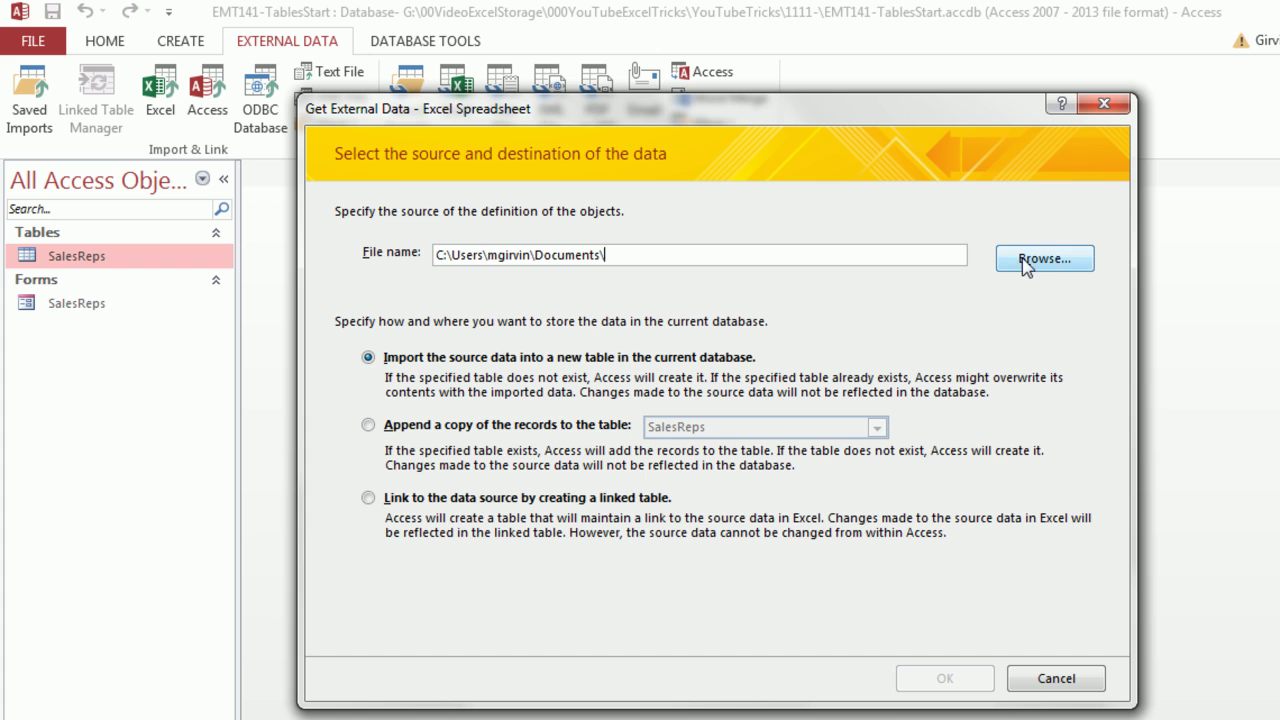
{"action": "left_click", "coordinate": [1025, 262]}
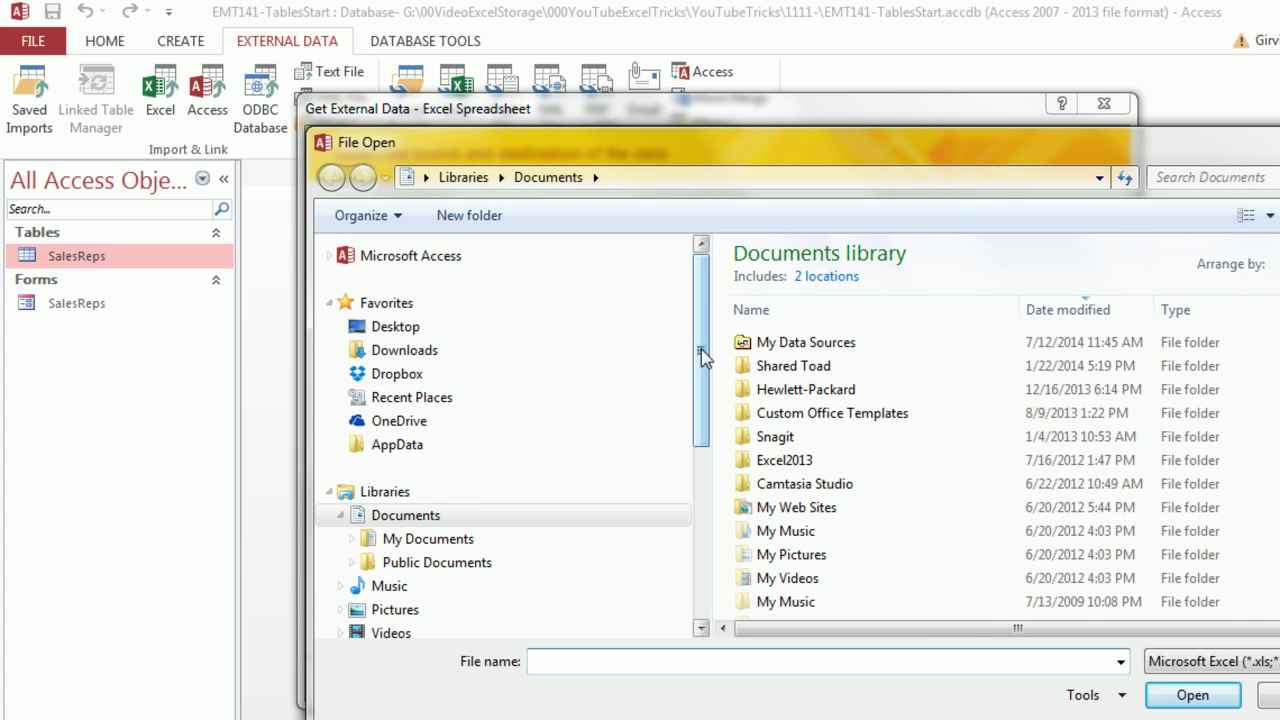
{"action": "double_click", "coordinate": [800, 313]}
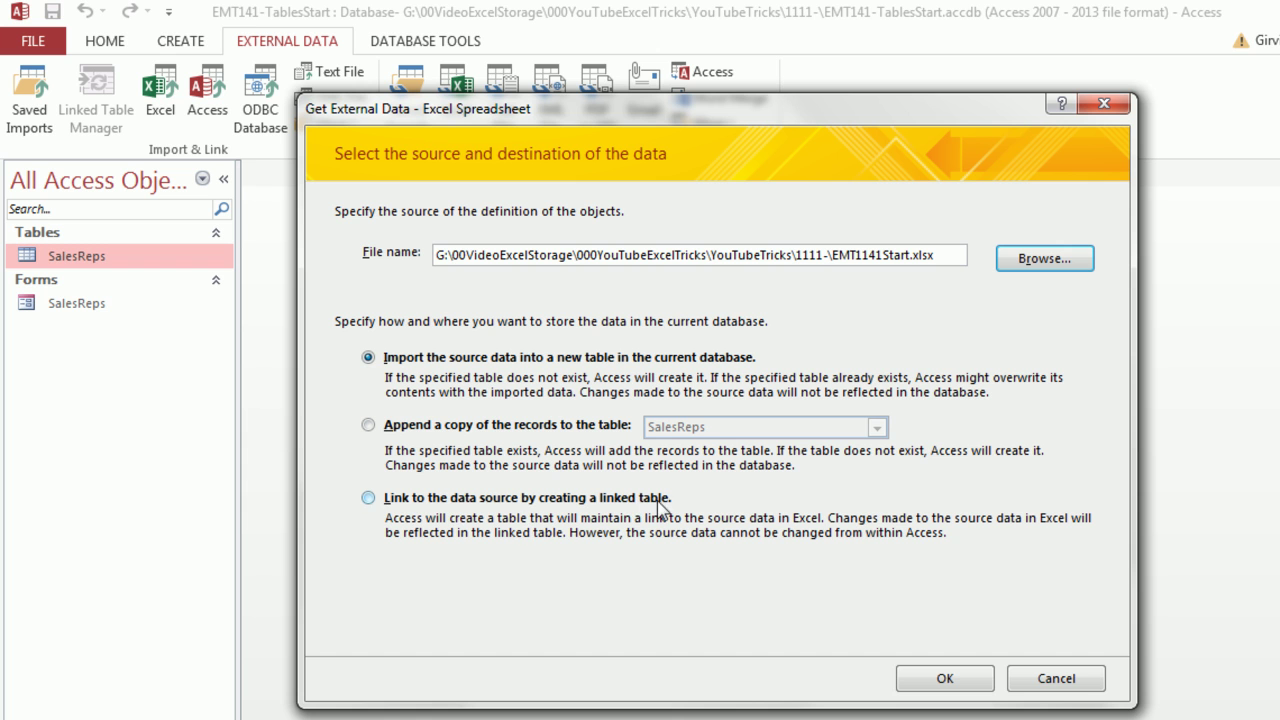
{"action": "left_click", "coordinate": [368, 497]}
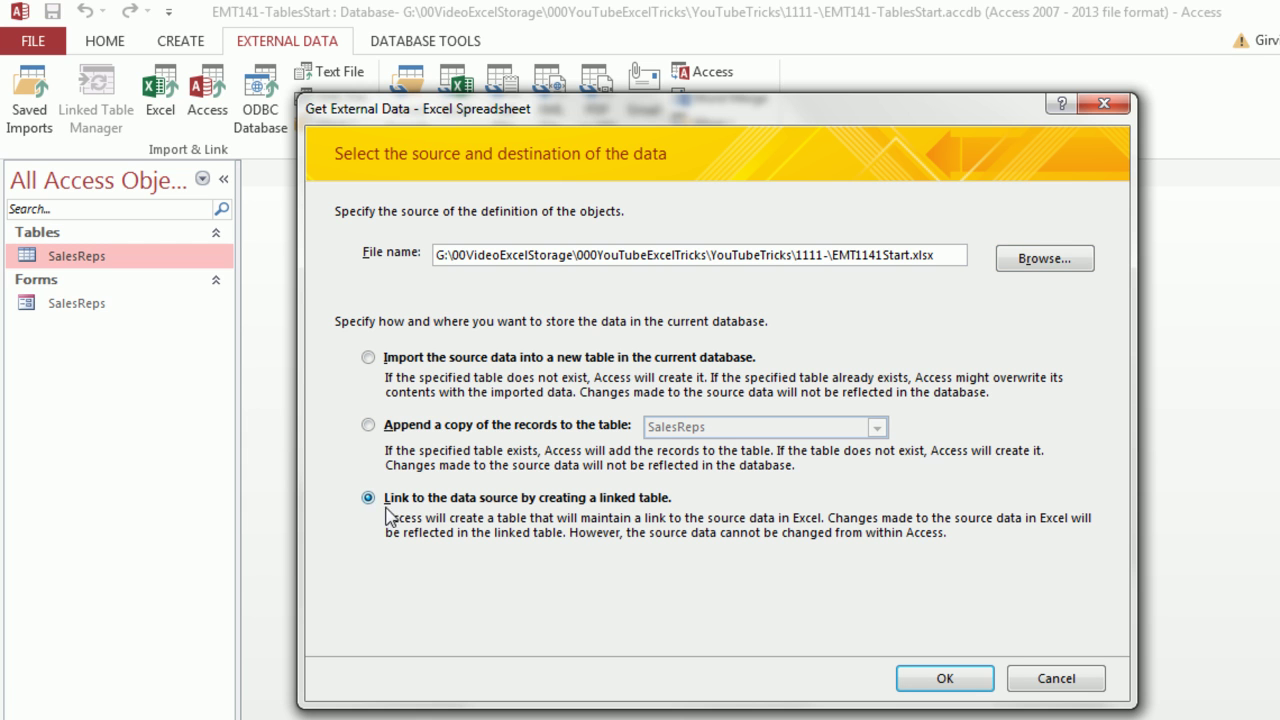
{"action": "left_click", "coordinate": [906, 679]}
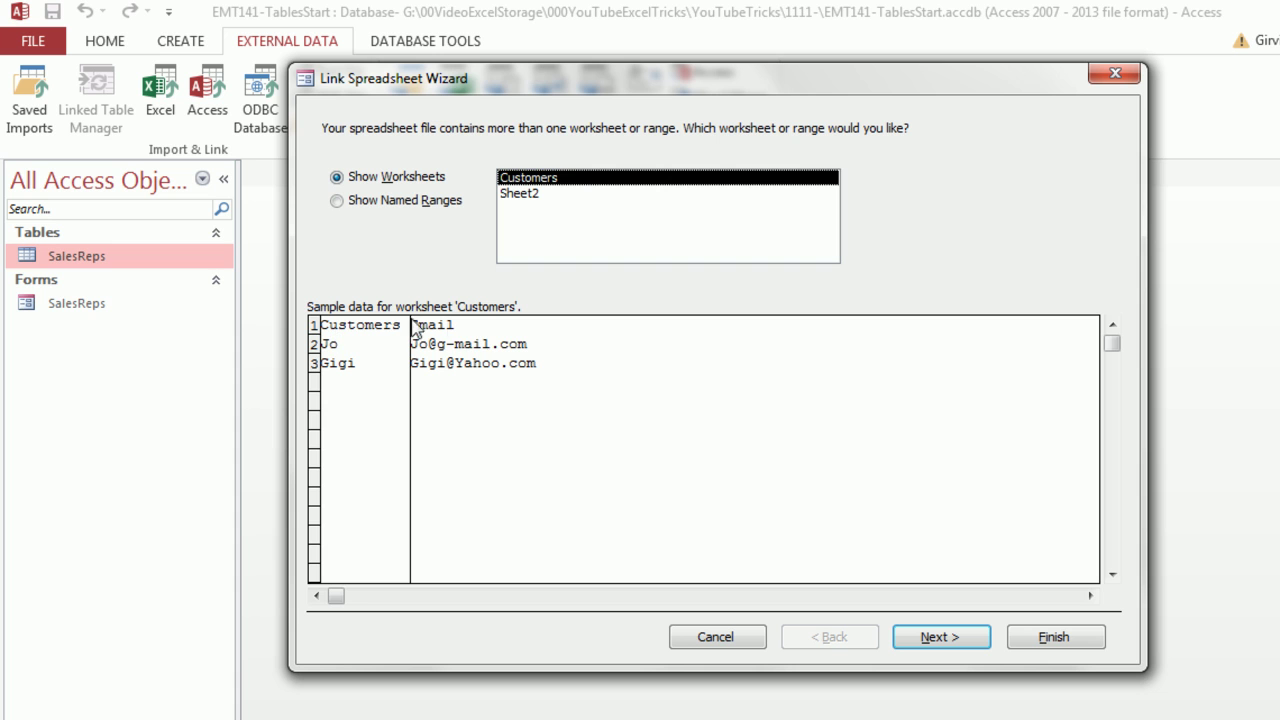
Link the Customers worksheet as table Customers, using the first row as column headings
{"action": "left_click", "coordinate": [929, 645]}
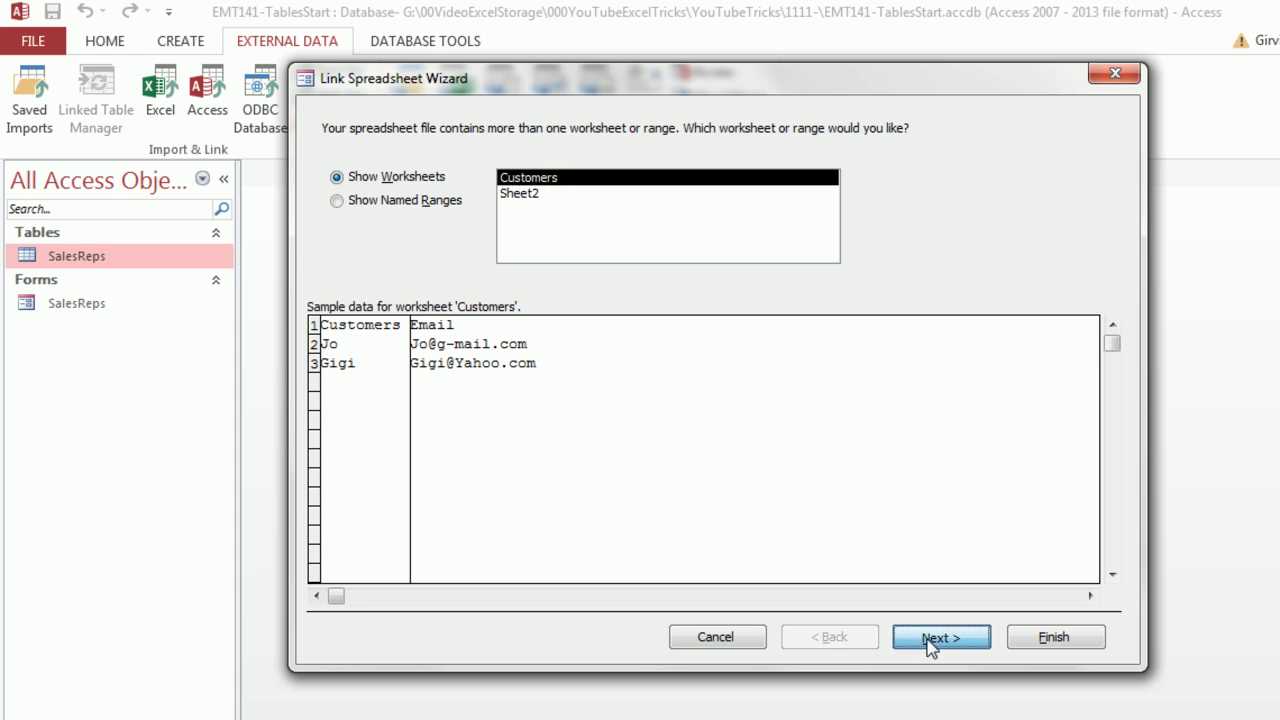
{"action": "left_click", "coordinate": [336, 183]}
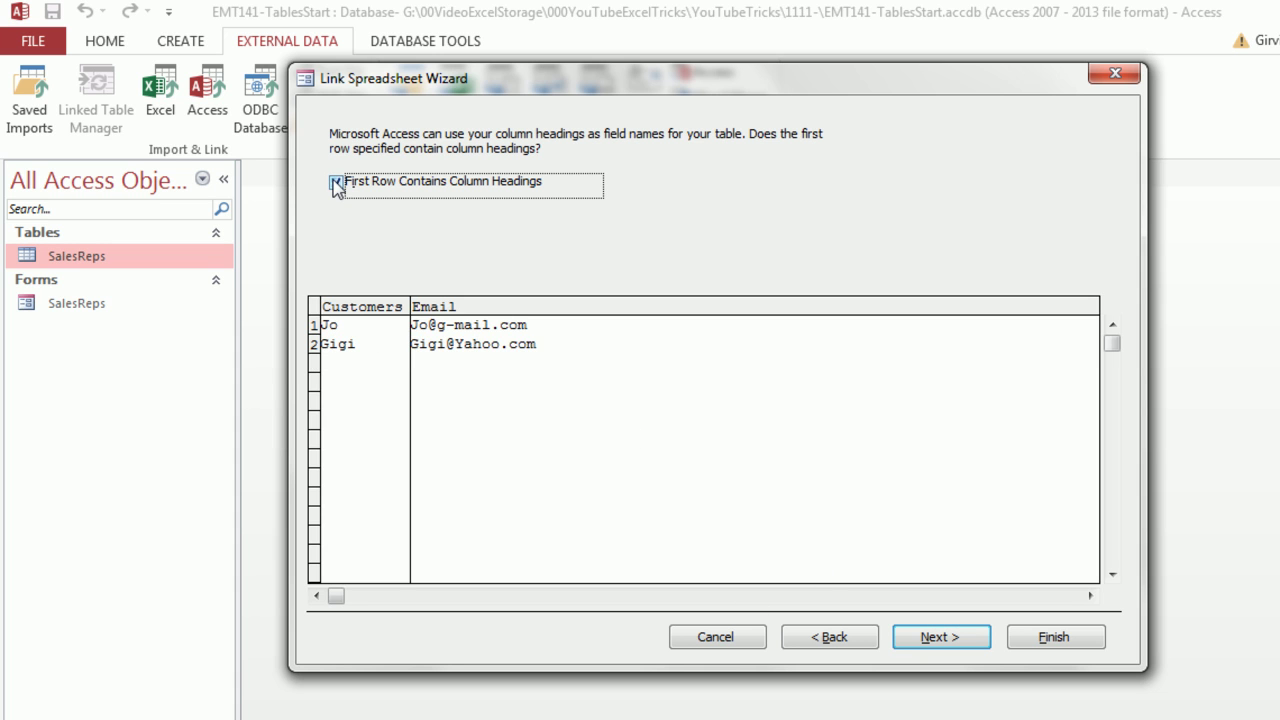
{"action": "left_click", "coordinate": [927, 640]}
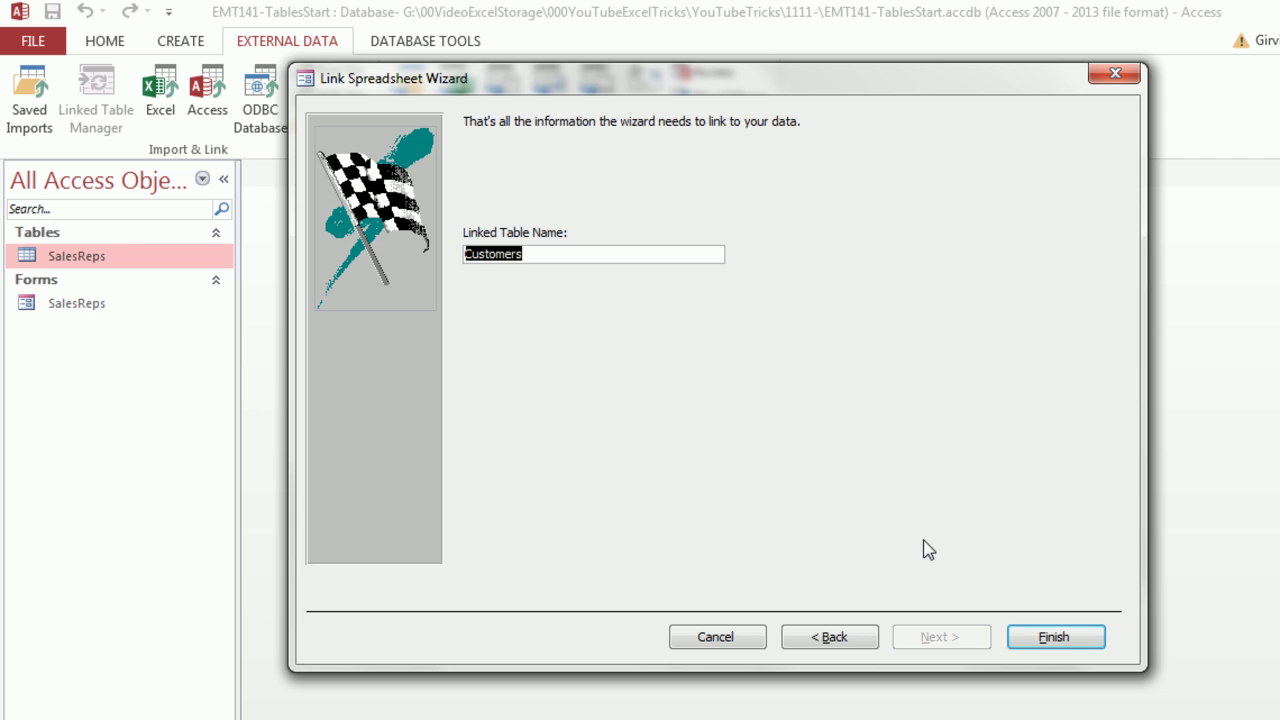
{"action": "left_click", "coordinate": [1030, 630]}
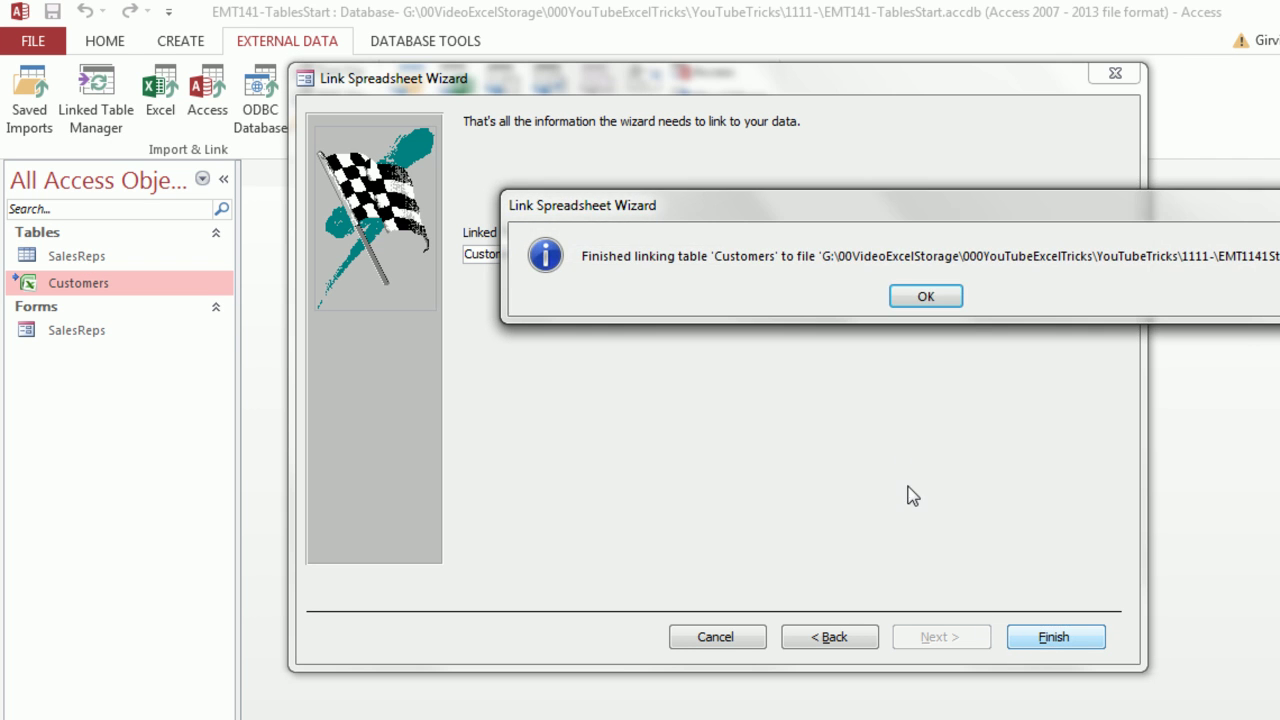
Dismiss the link confirmation, then open and close the Customers and SalesReps tables
{"action": "left_click", "coordinate": [657, 289]}
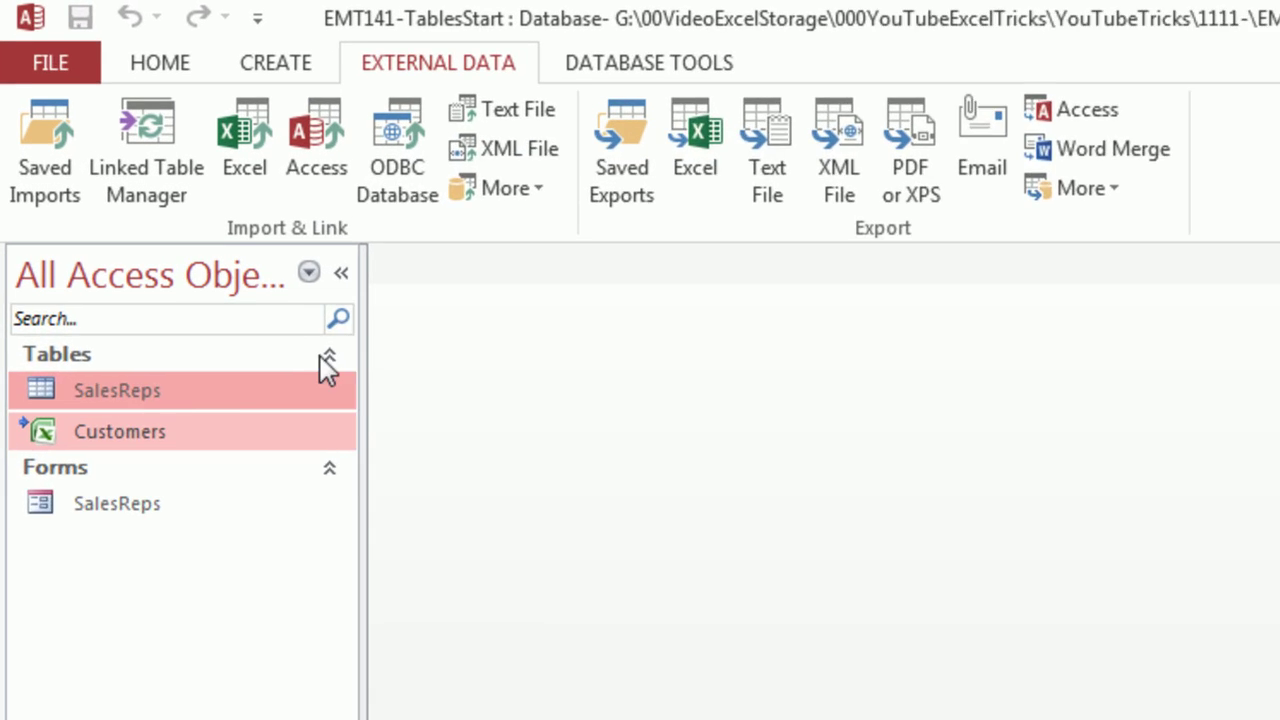
{"action": "mouse_move", "coordinate": [94, 505]}
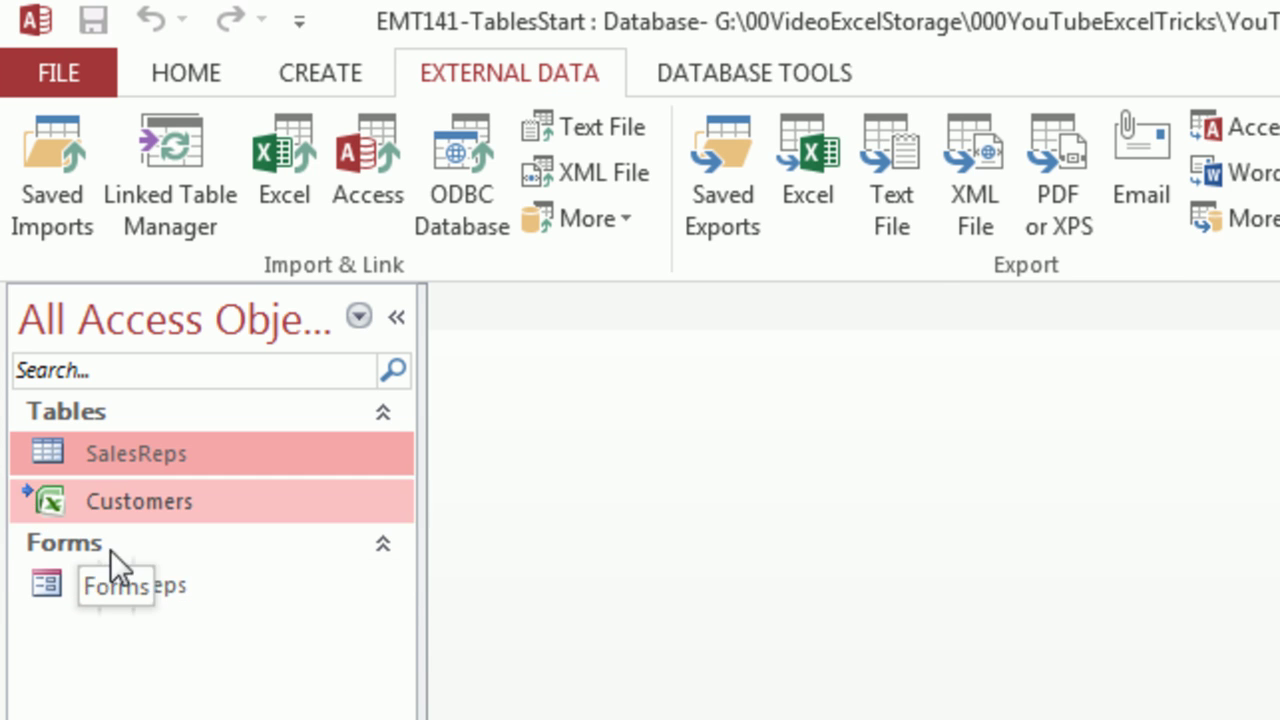
{"action": "double_click", "coordinate": [138, 503]}
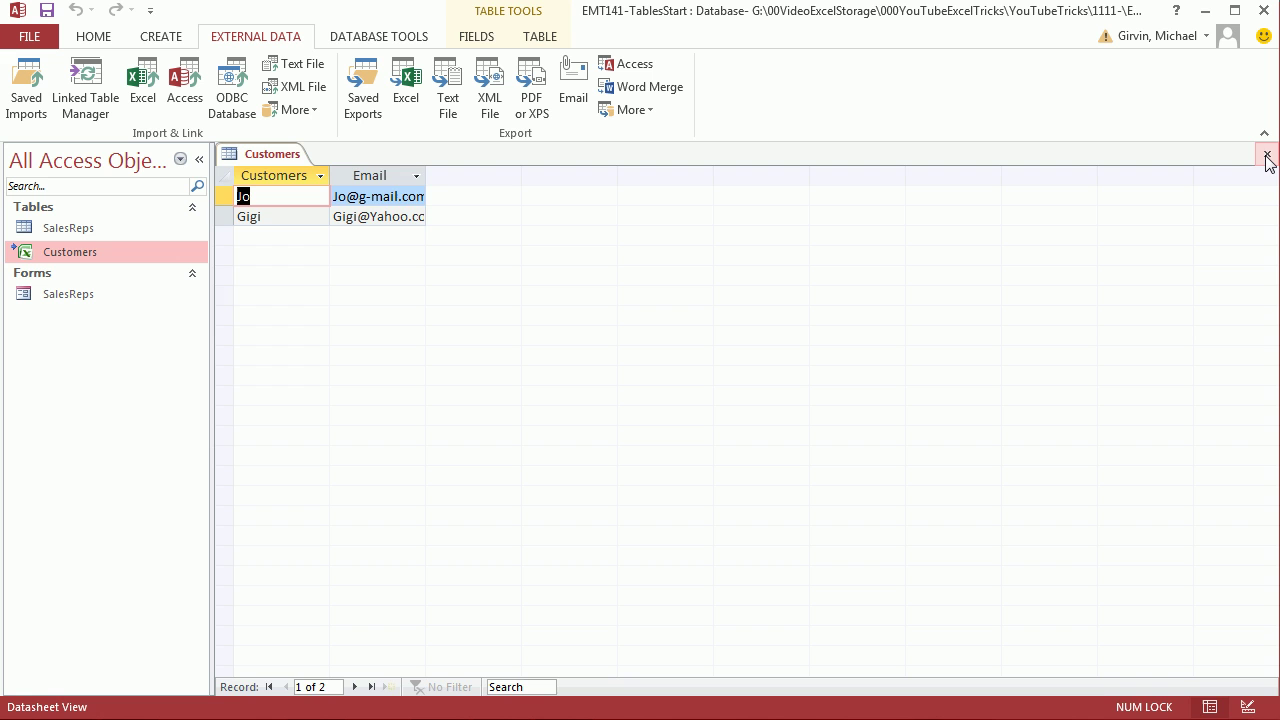
{"action": "left_click", "coordinate": [1267, 156]}
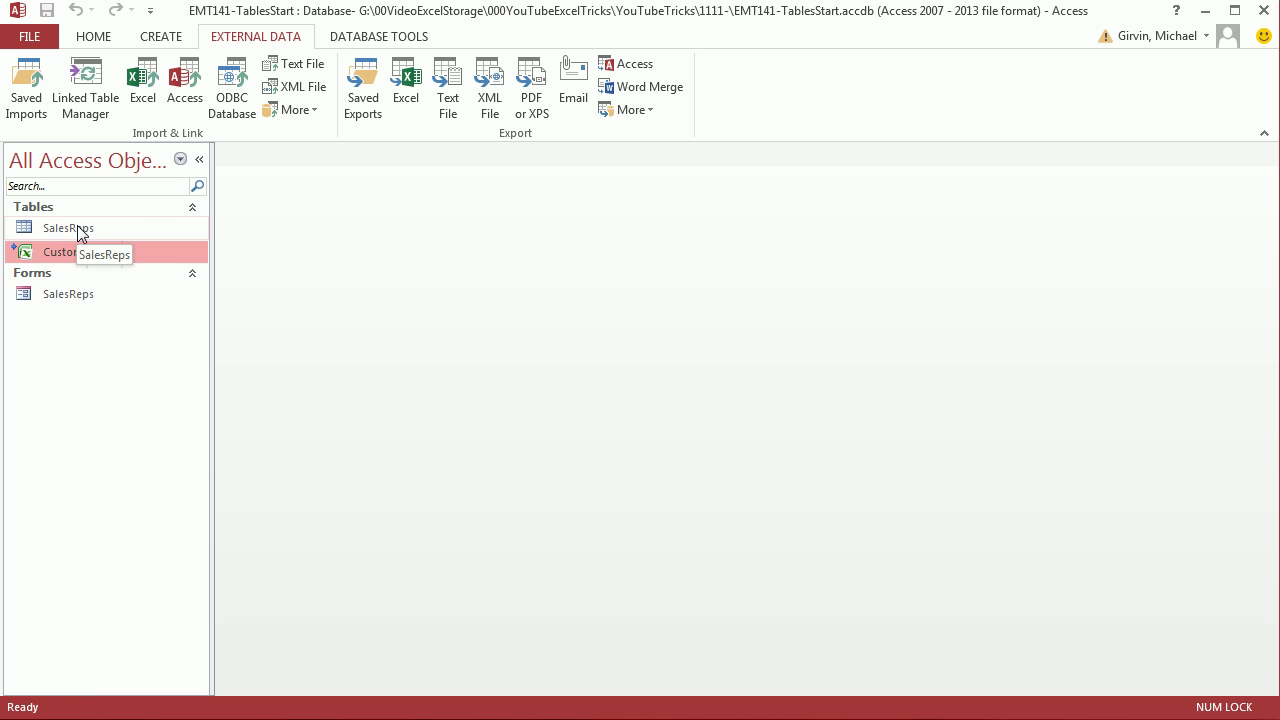
{"action": "double_click", "coordinate": [75, 228]}
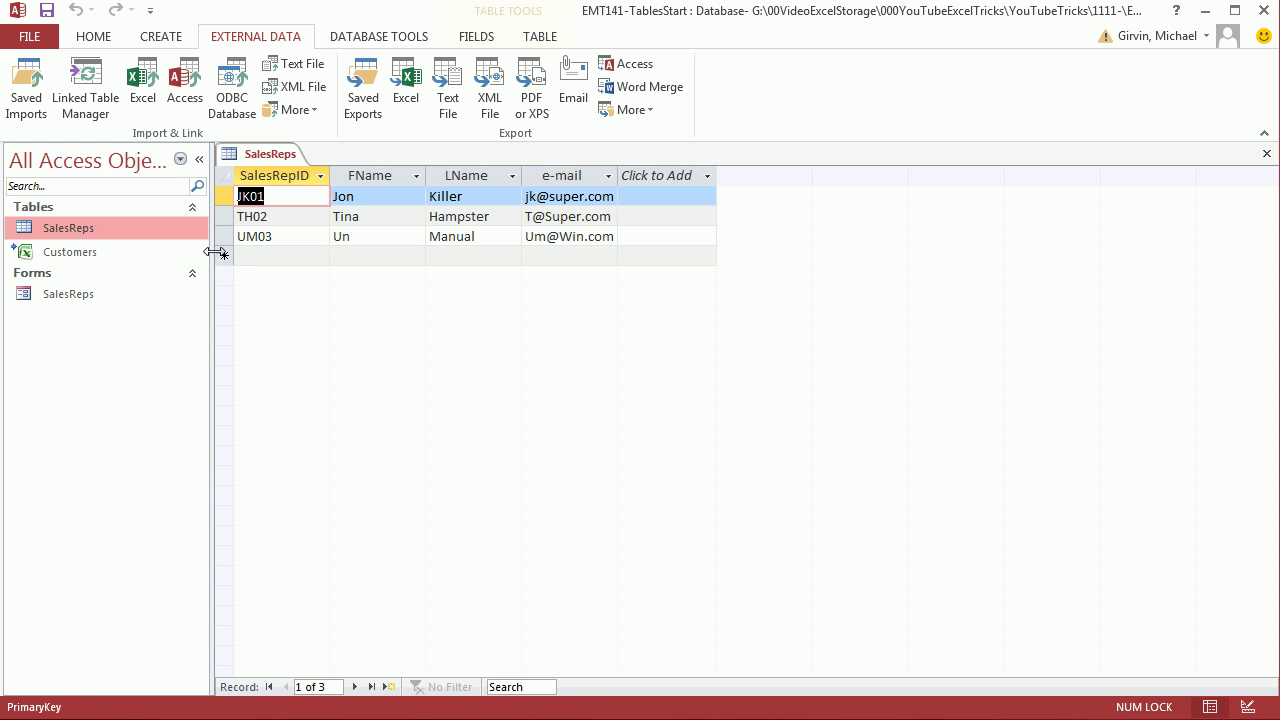
{"action": "left_click", "coordinate": [1267, 156]}
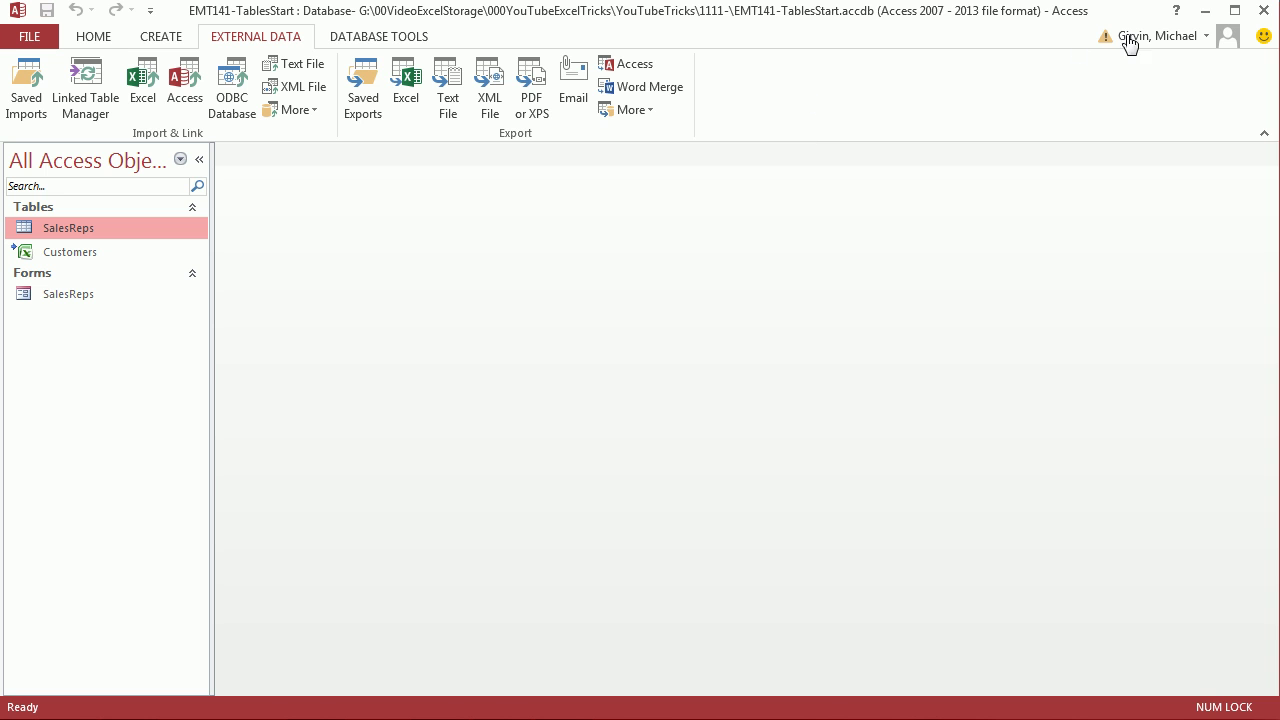
Close Access and reopen EMT1141Start.xlsx from Explorer
{"action": "left_click", "coordinate": [1264, 10]}
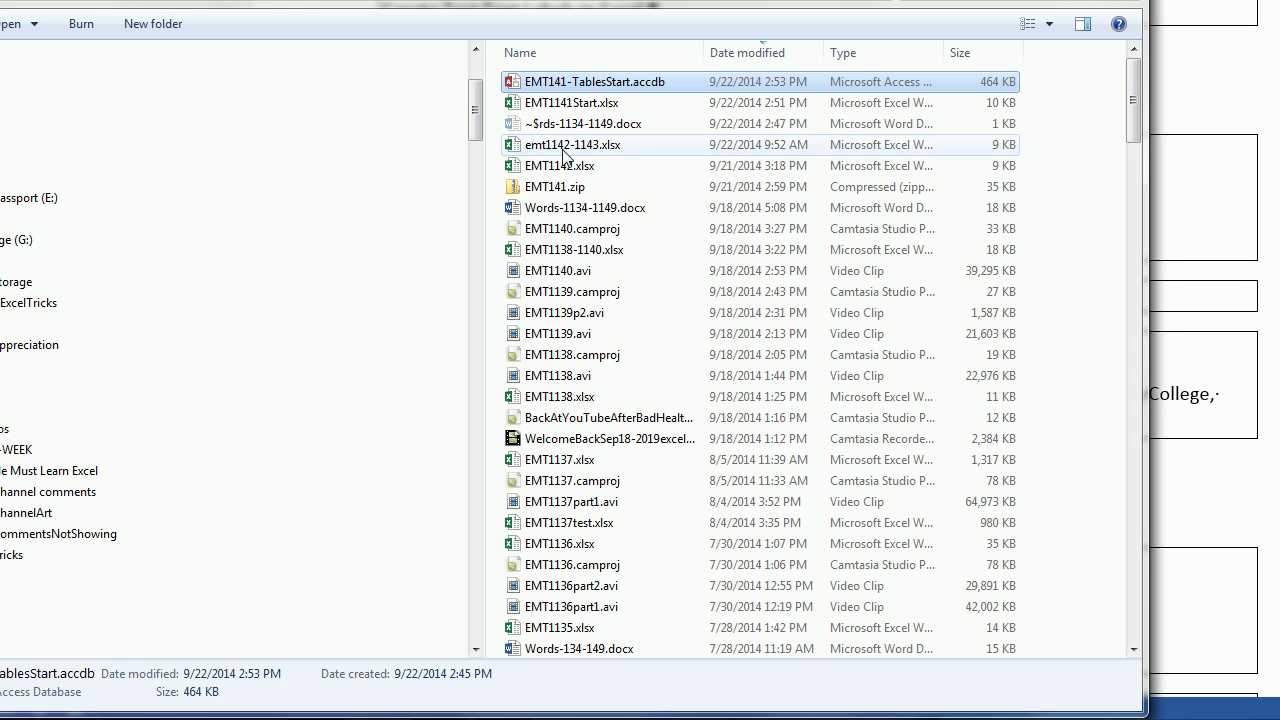
{"action": "double_click", "coordinate": [565, 103]}
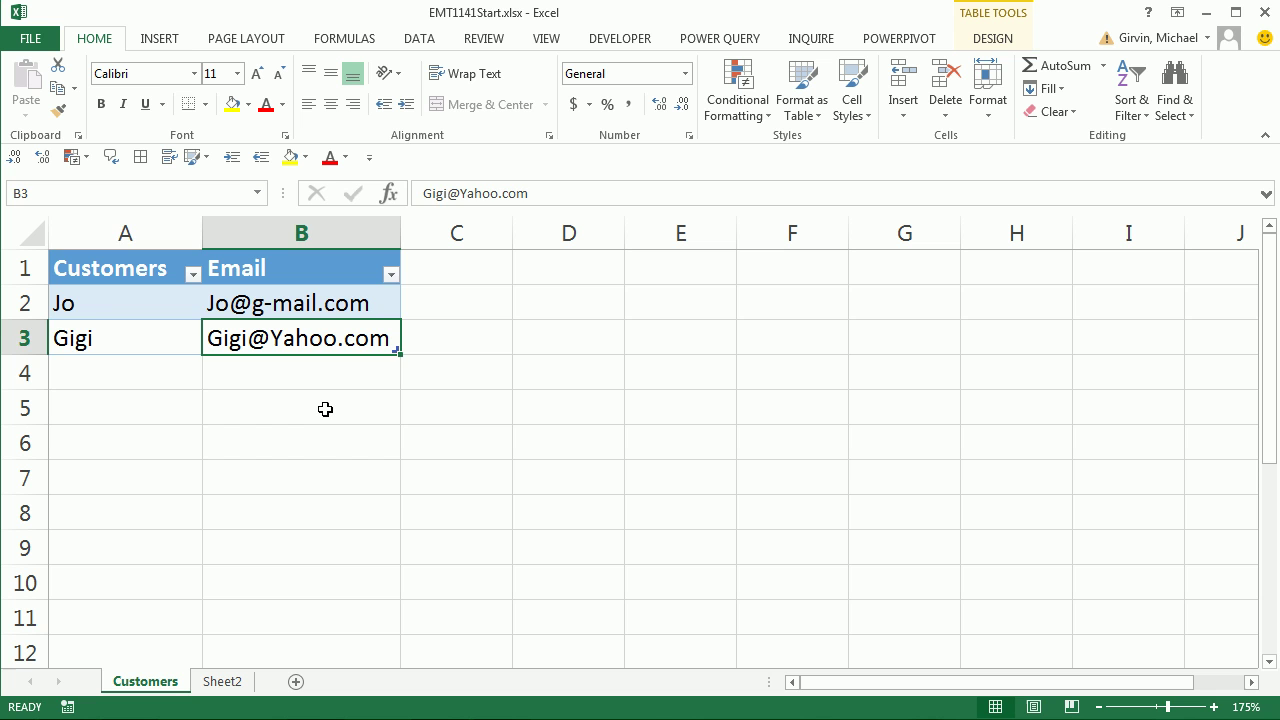
Add two new customer rows, each with a customer name and e-mail address, to the Customers table
{"action": "key", "text": "Tab"}
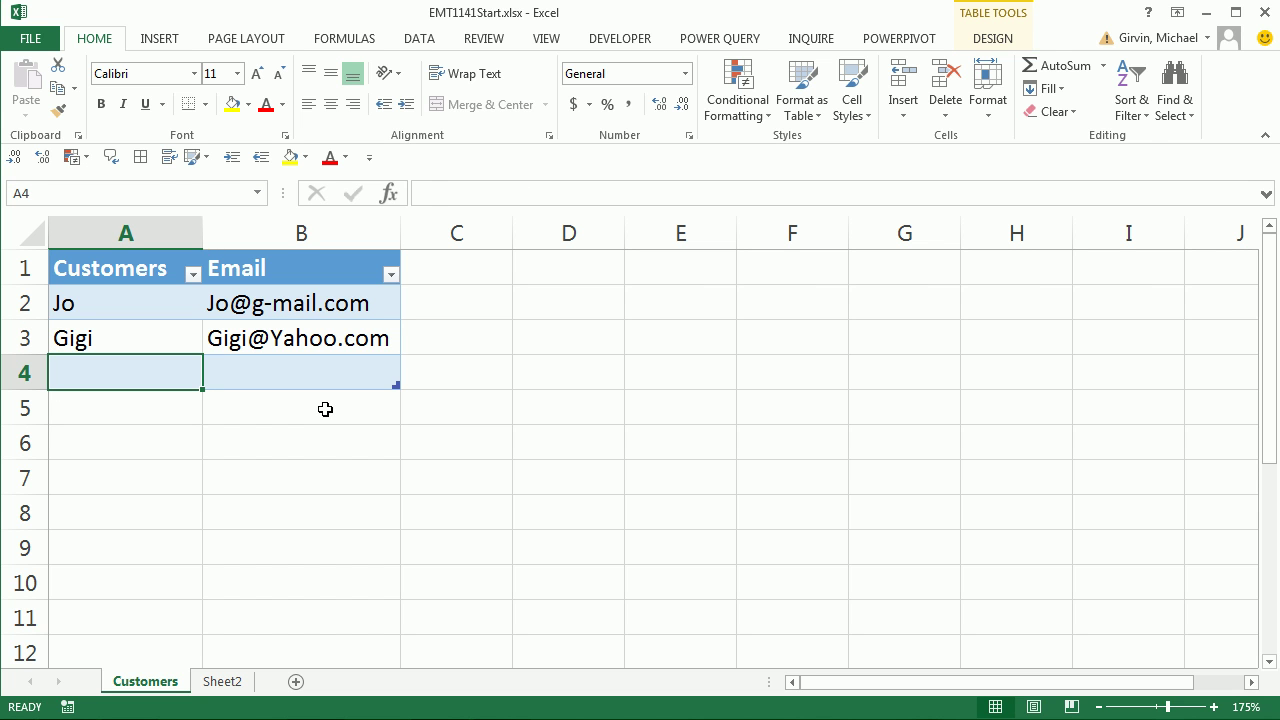
{"action": "type", "text": "Mo"}
{"action": "key", "text": "Tab"}
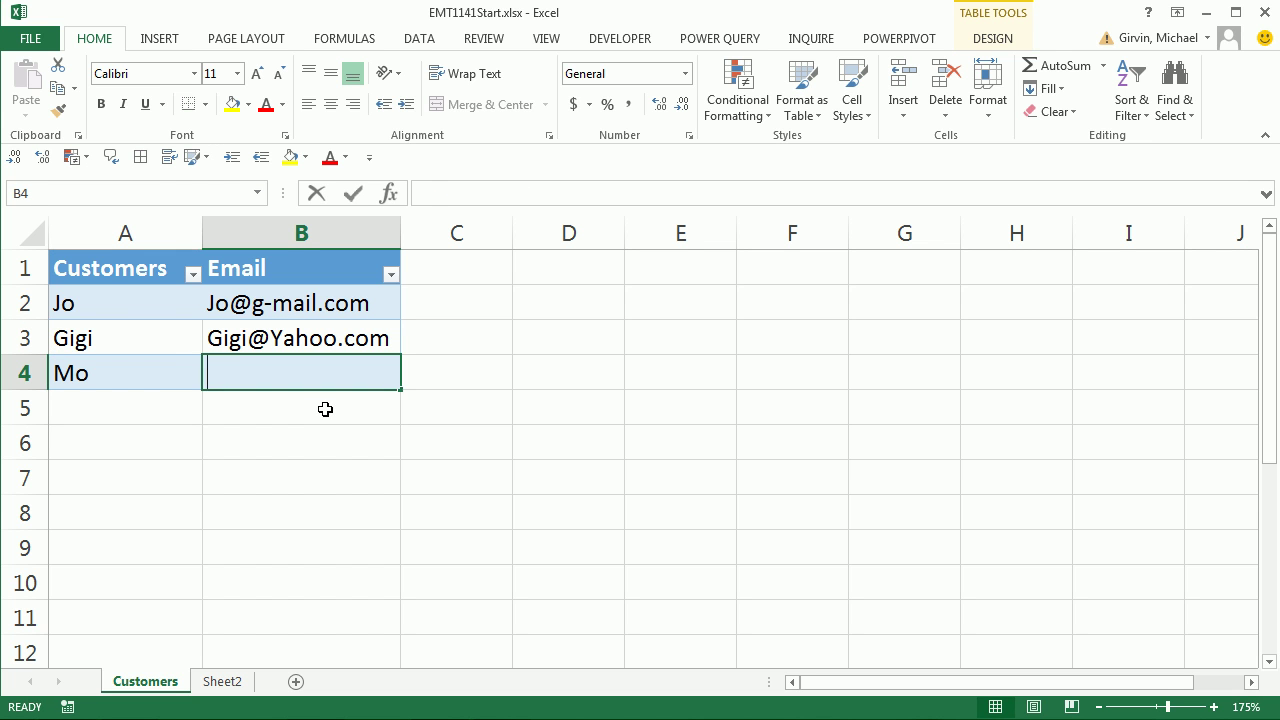
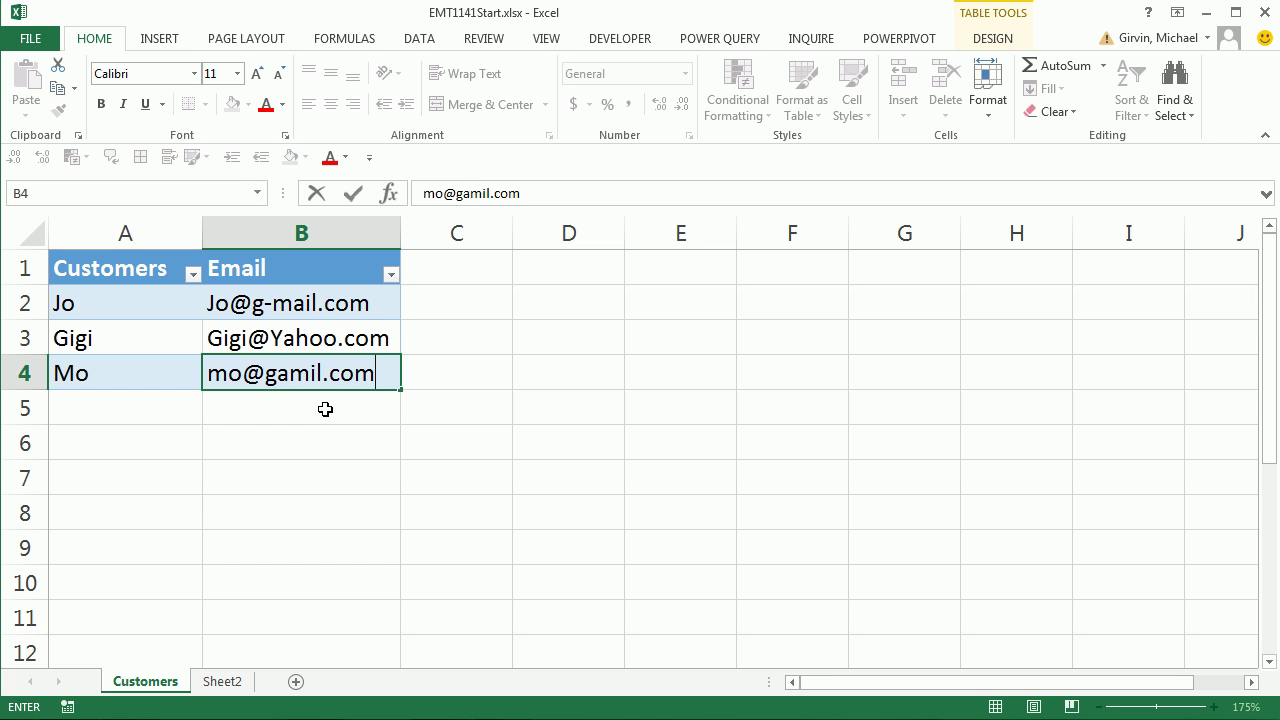
{"action": "key", "text": "Tab"}
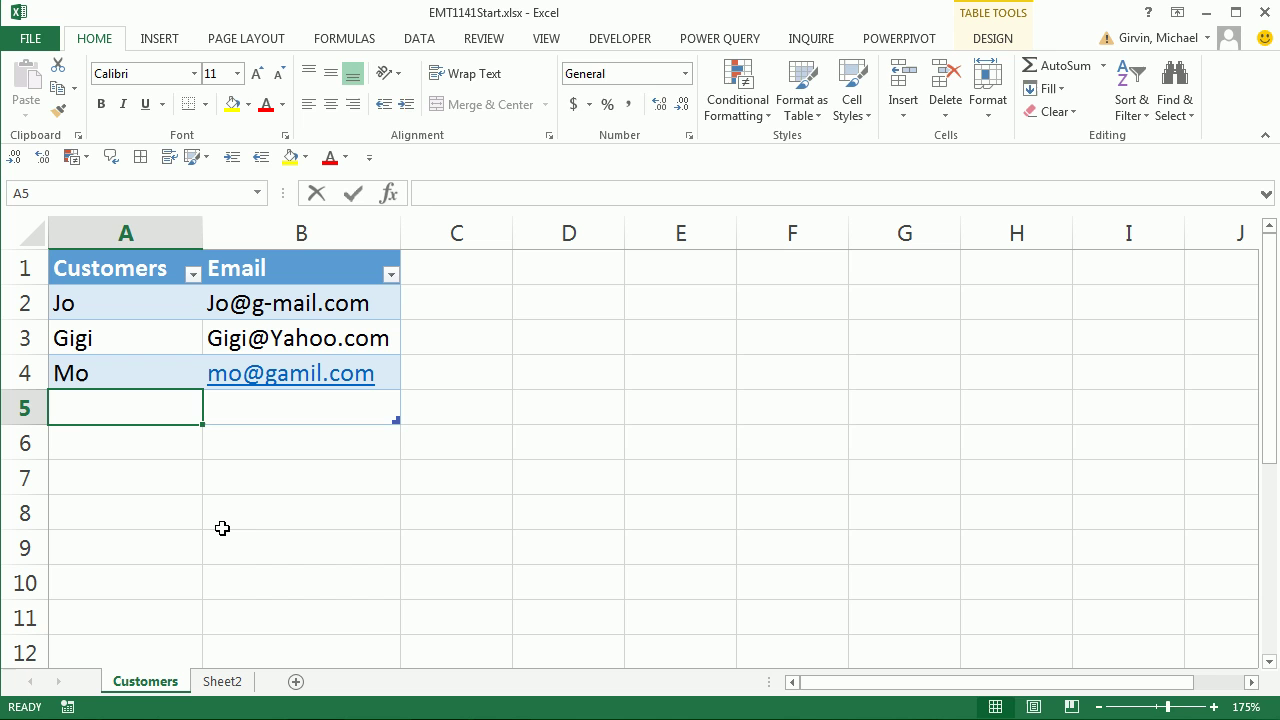
{"action": "type", "text": "Jen"}
{"action": "key", "text": "Tab"}
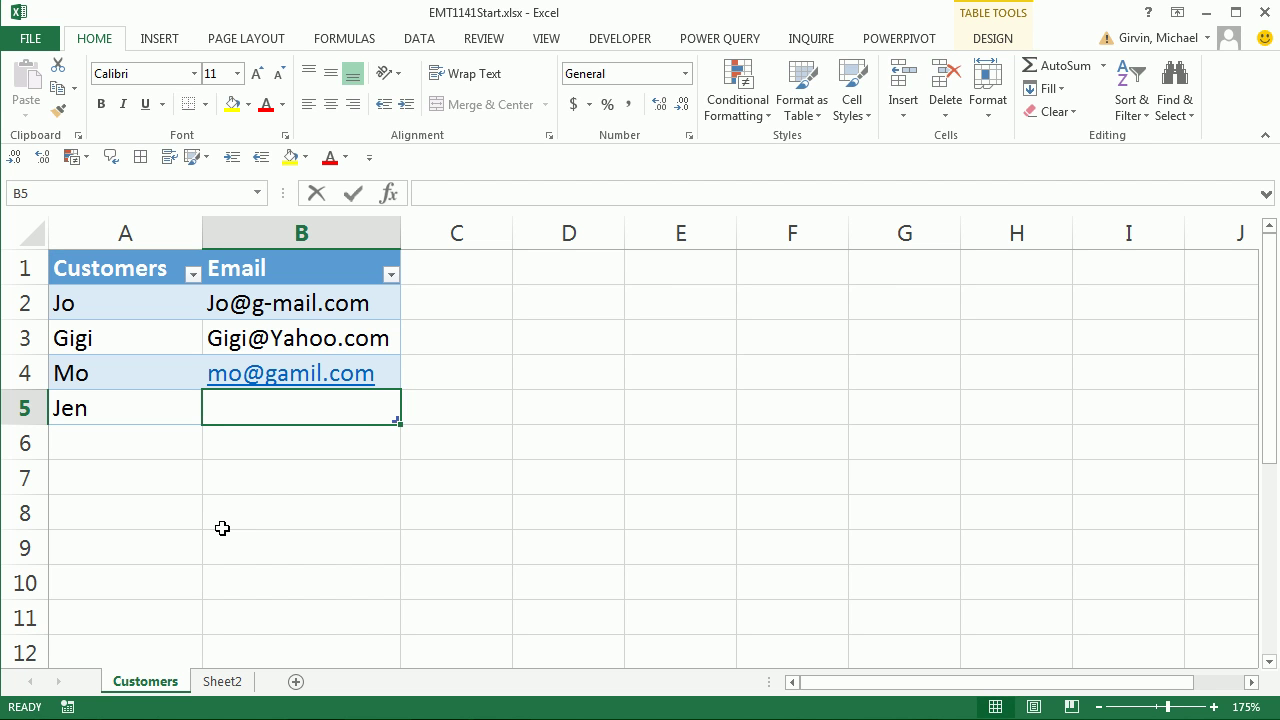
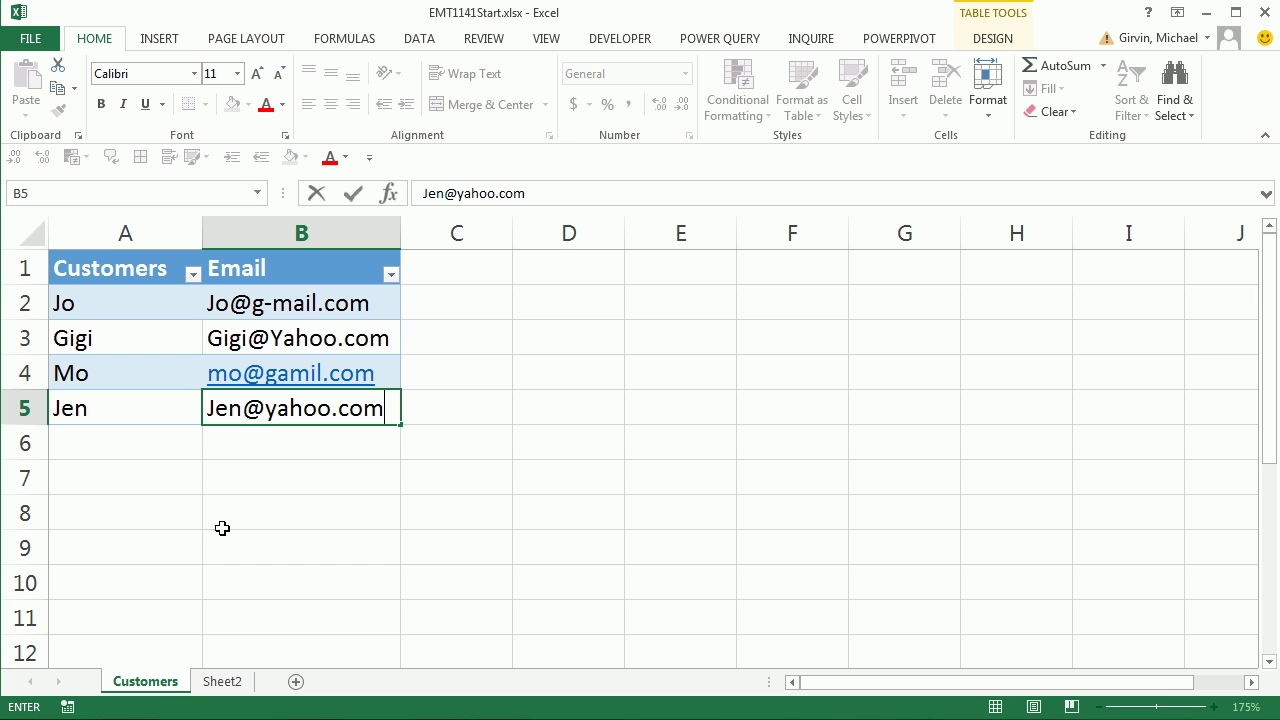
{"action": "key", "text": "ctrl+Return"}
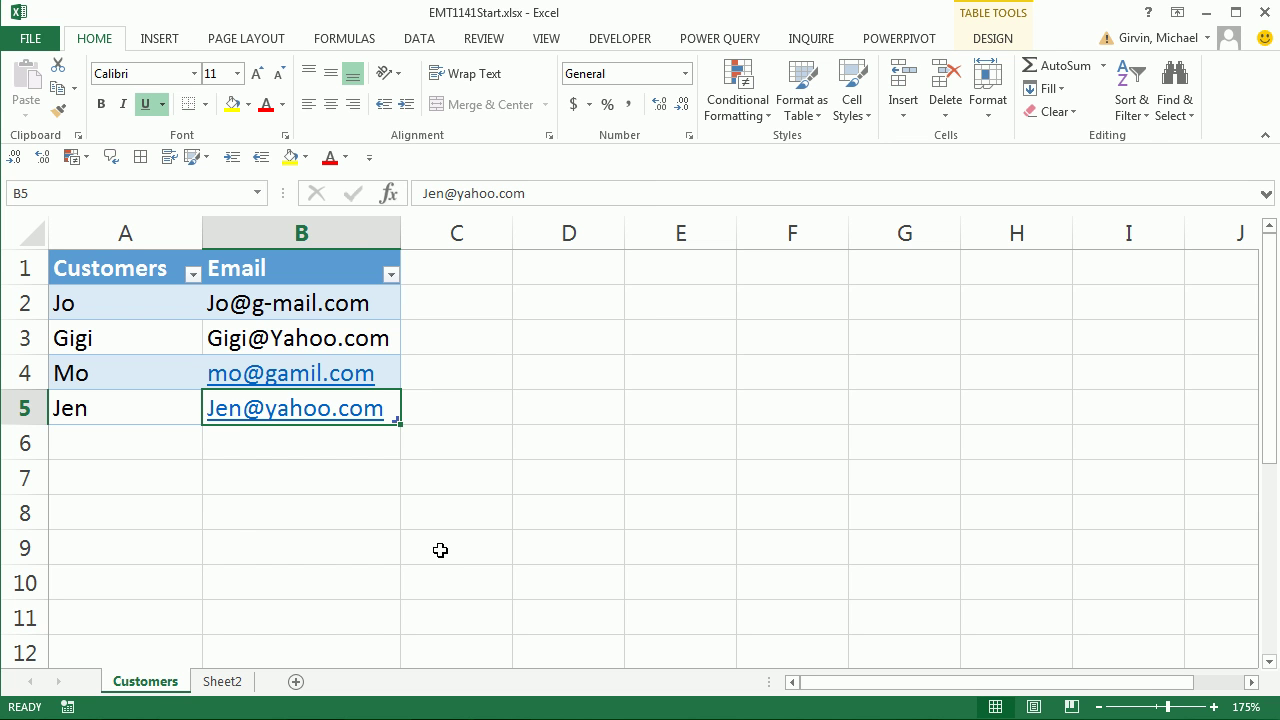
Save and close the workbook, then reopen the EMT141-TablesStart.accdb database
{"action": "key", "text": "ctrl+s"}
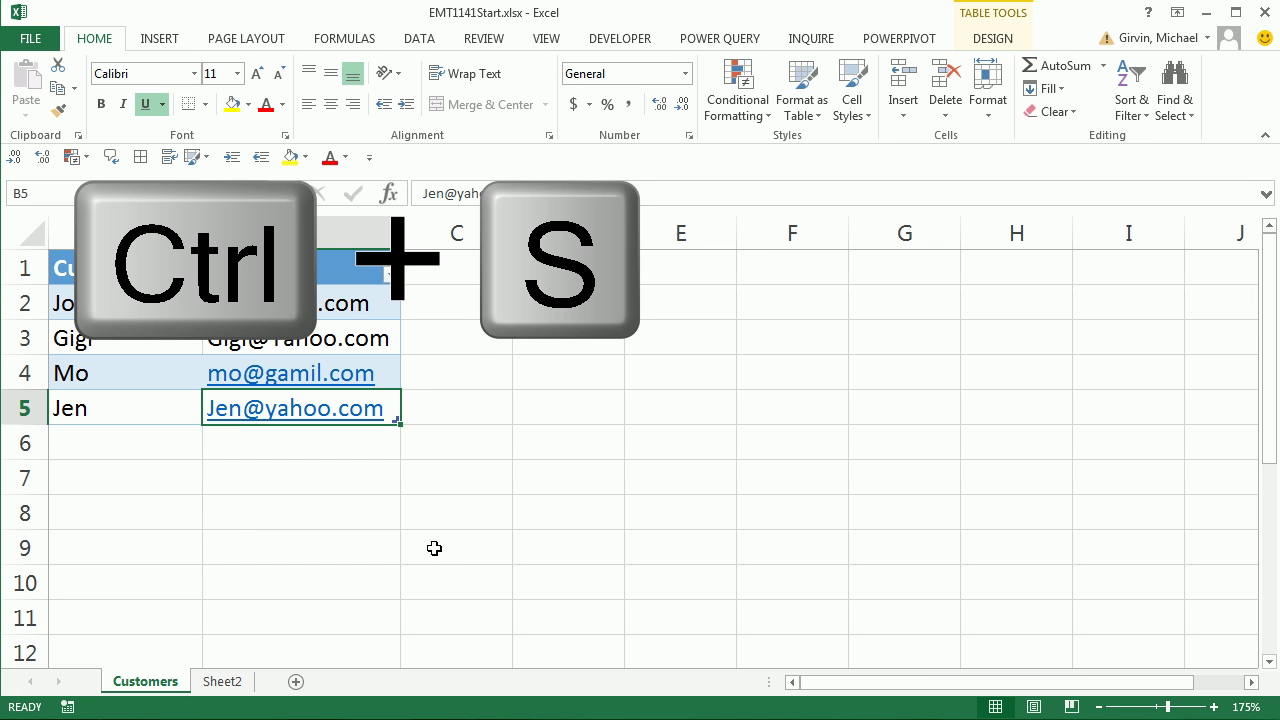
{"action": "key", "text": "alt+F4"}
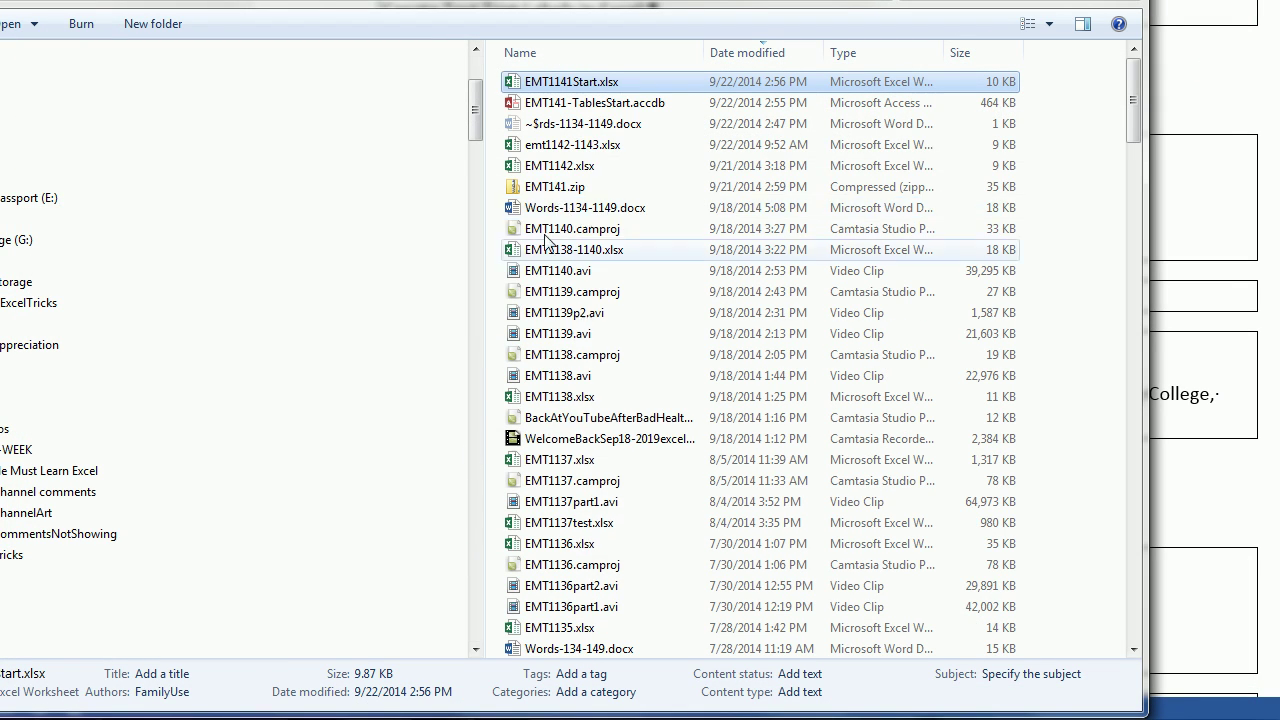
{"action": "double_click", "coordinate": [555, 110]}
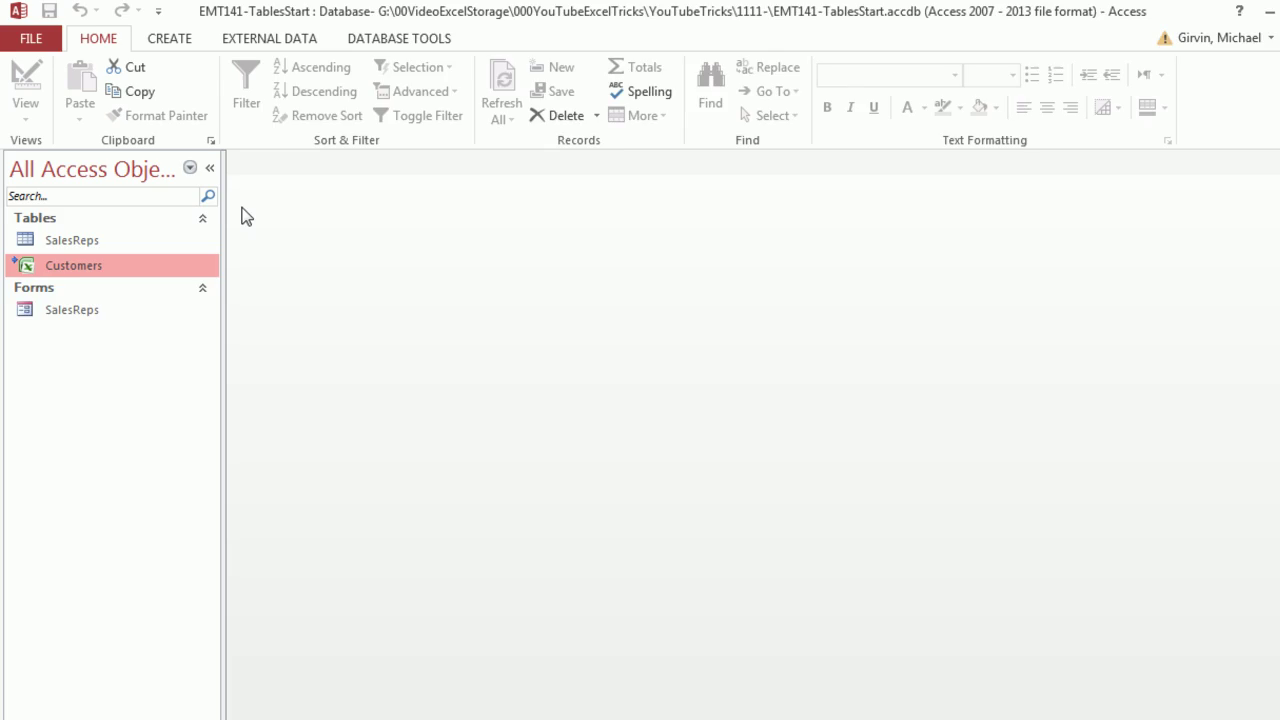
Open the four-record linked Customers table and widen its Email column to show full addresses
{"action": "mouse_move", "coordinate": [78, 266]}
{"action": "double_click", "coordinate": [144, 498]}
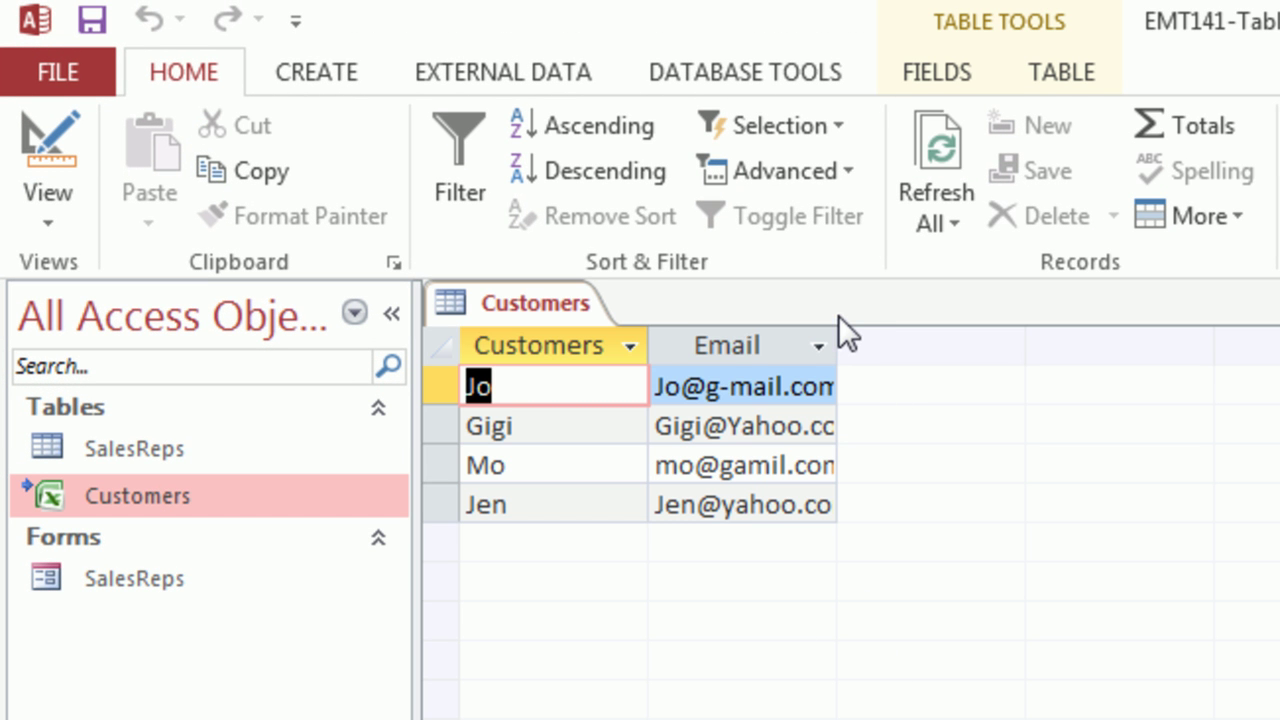
{"action": "left_click", "coordinate": [836, 345]}
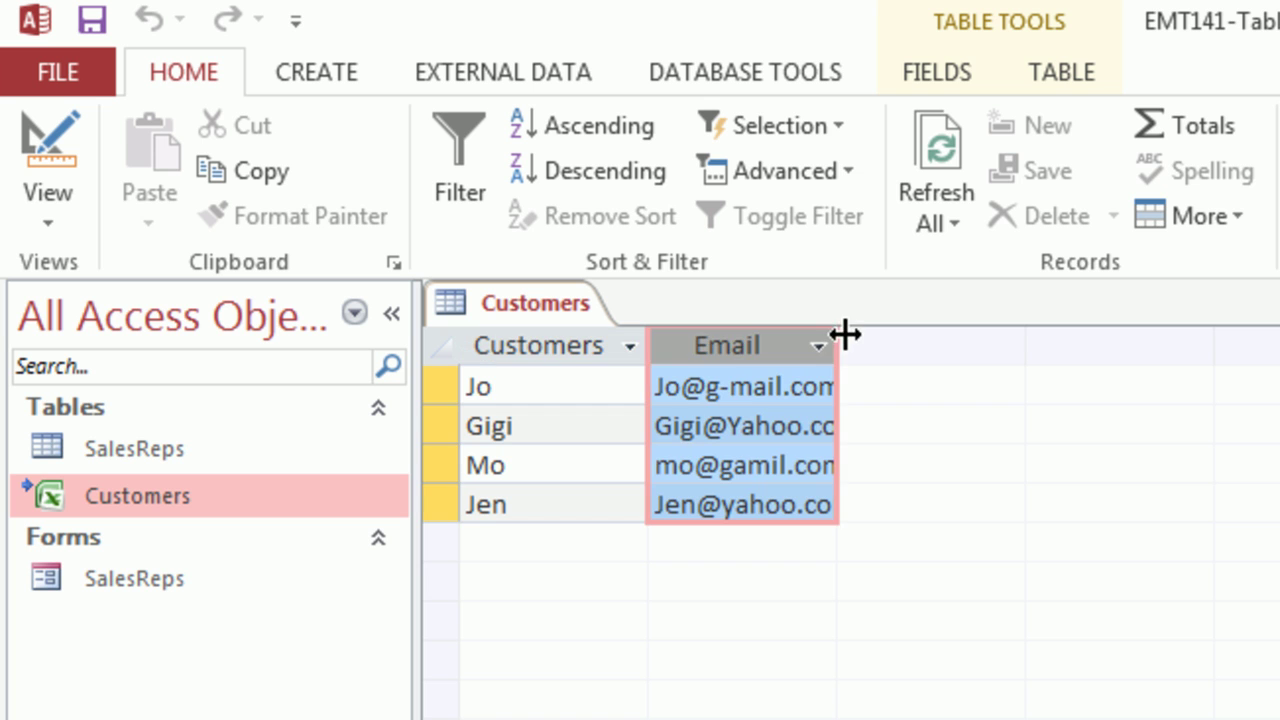
{"action": "left_click_drag", "start_coordinate": [846, 334], "coordinate": [918, 338]}
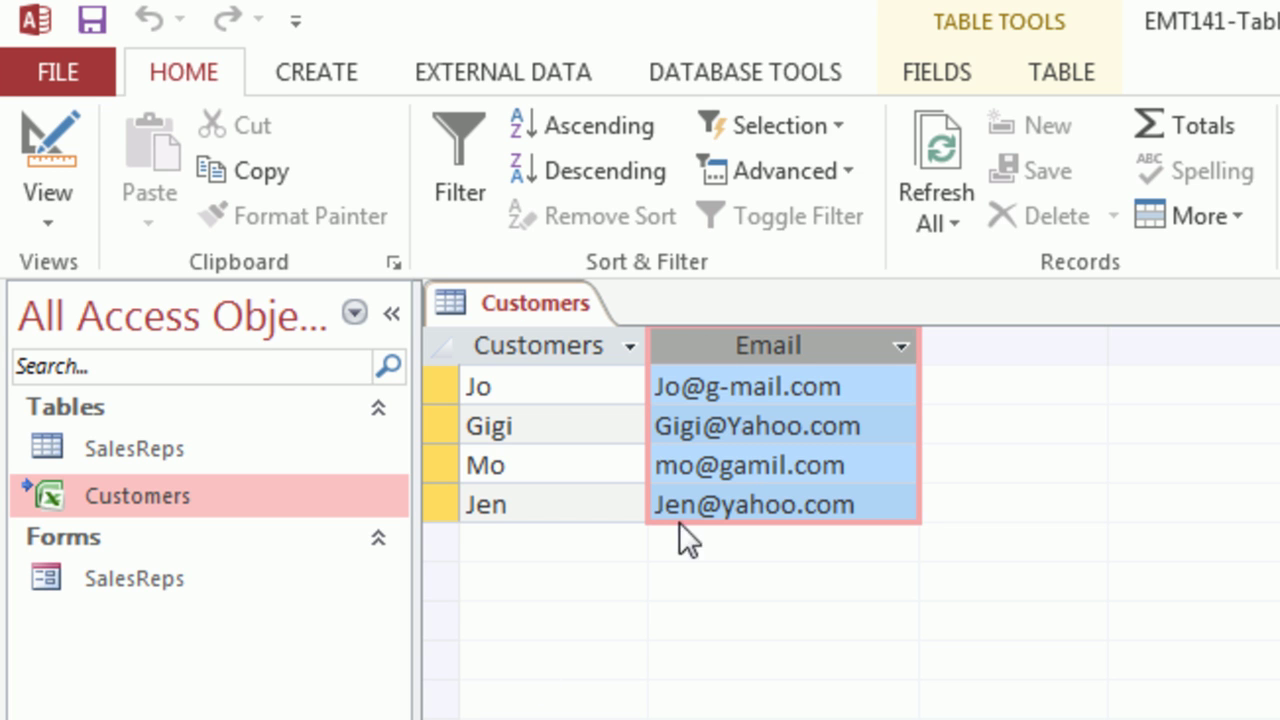
{"action": "mouse_move", "coordinate": [158, 506]}
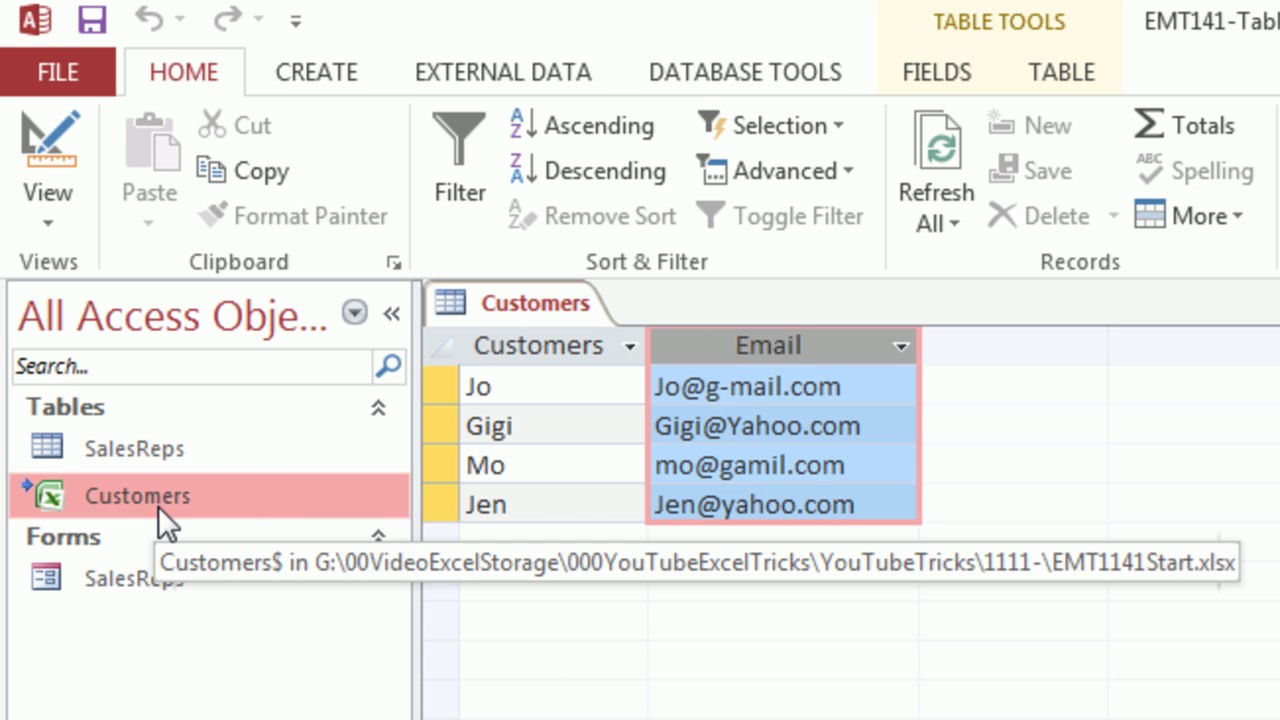